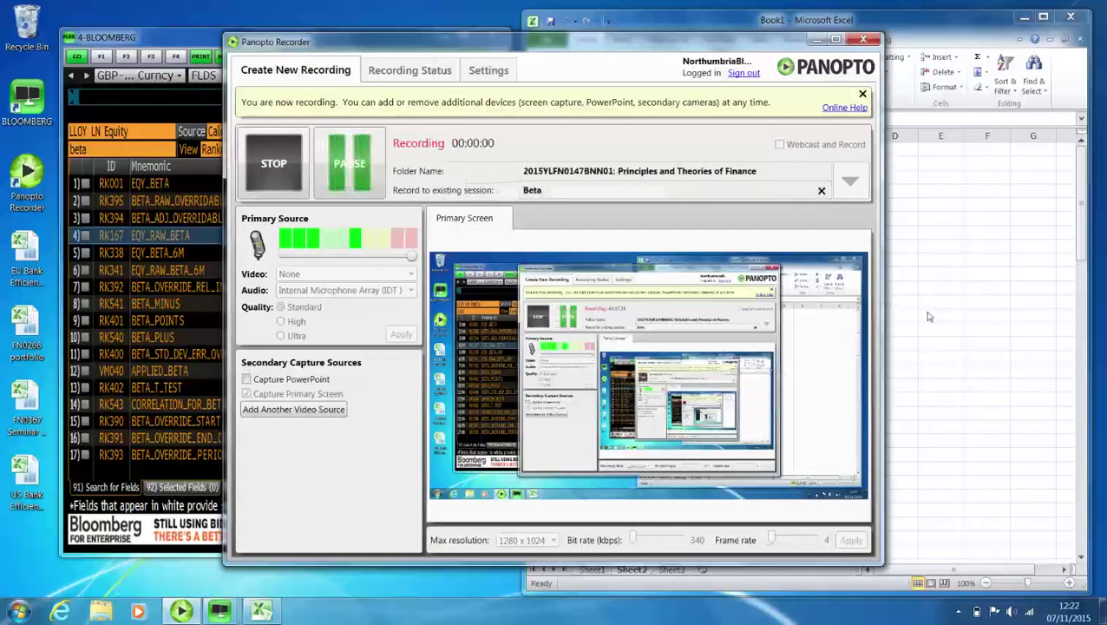
# Step: Load LLOY LN Equity as the active security and enter BETA as the next command
pyautogui.hotkey('alt', 'Tab')
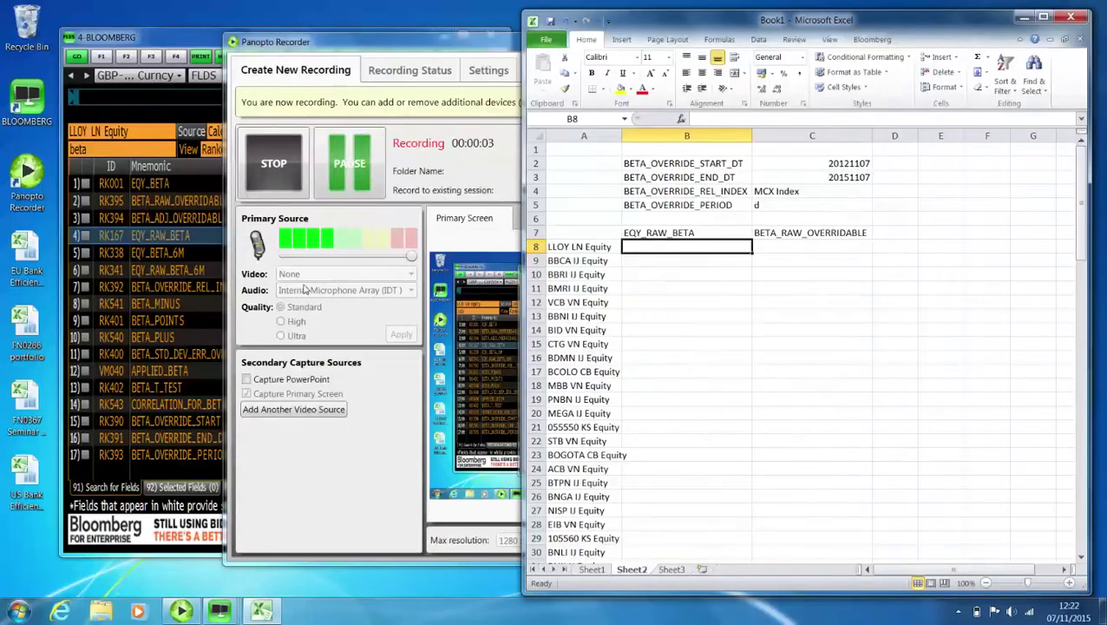
pyautogui.click(147, 37)
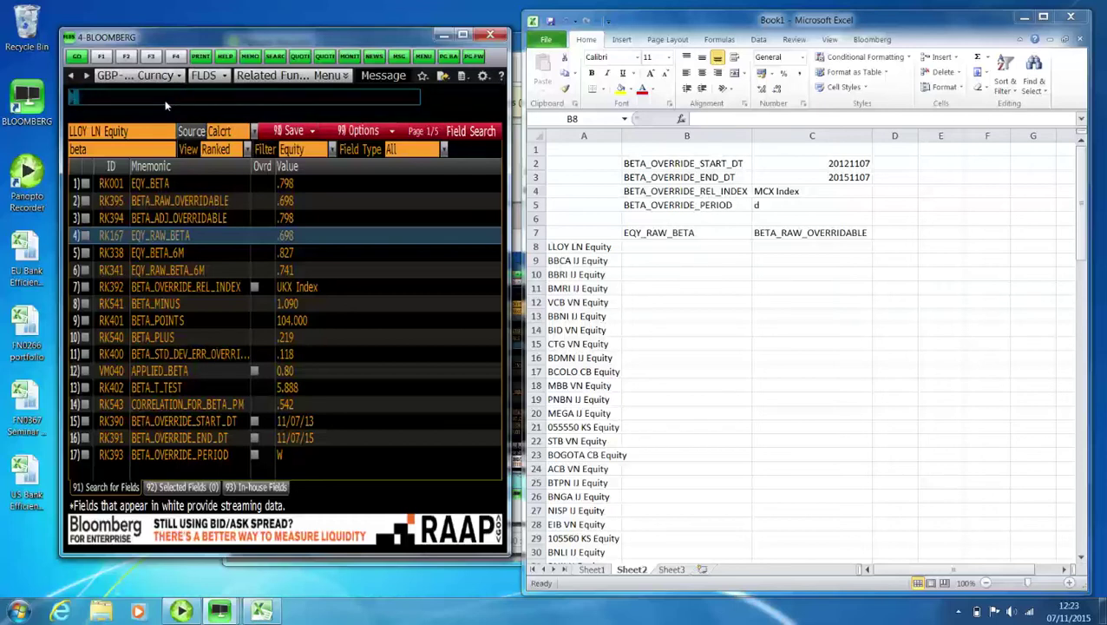
pyautogui.write('LLOY')
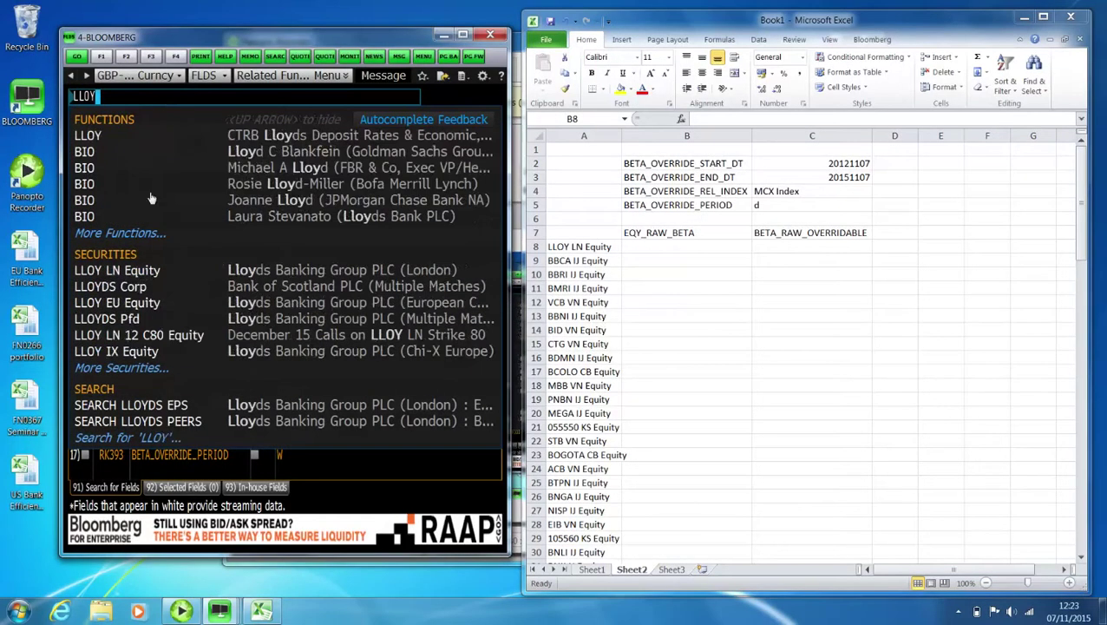
pyautogui.click(152, 274)
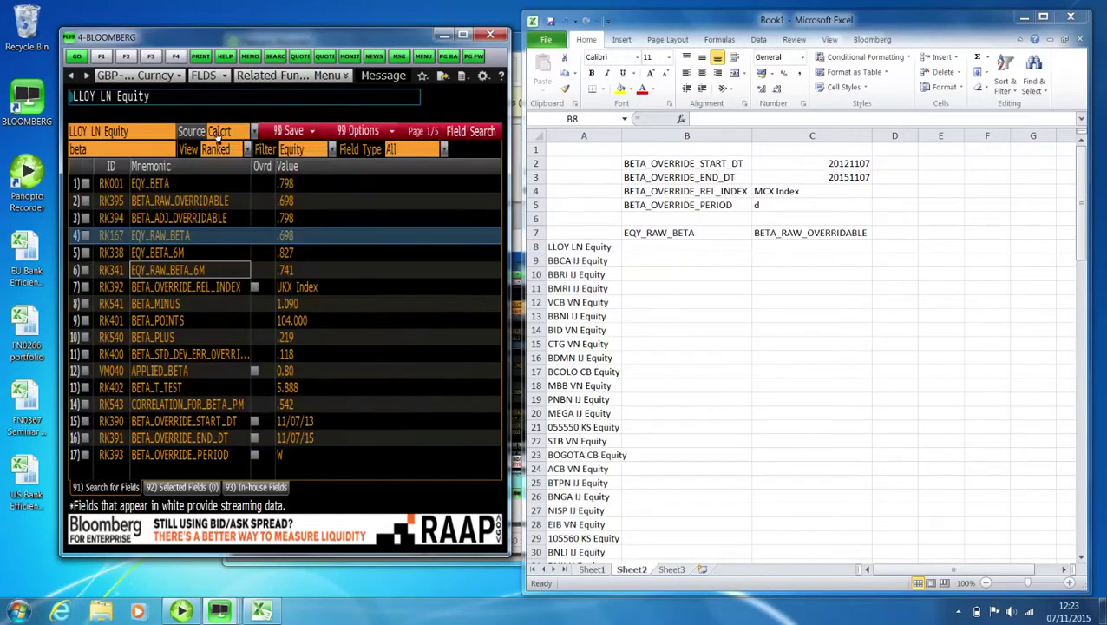
pyautogui.write('BETA')
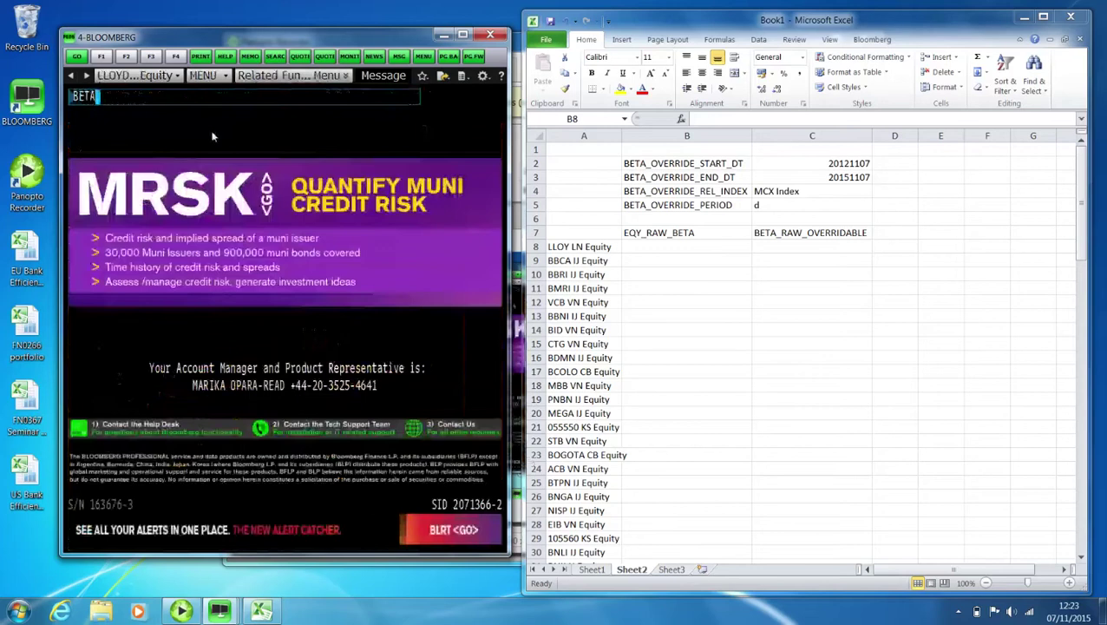
# Step: Run BETA to chart LLOY LN Equity versus UKX Index, showing raw beta 0.698 and adjusted beta 0.798
pyautogui.press('Return')
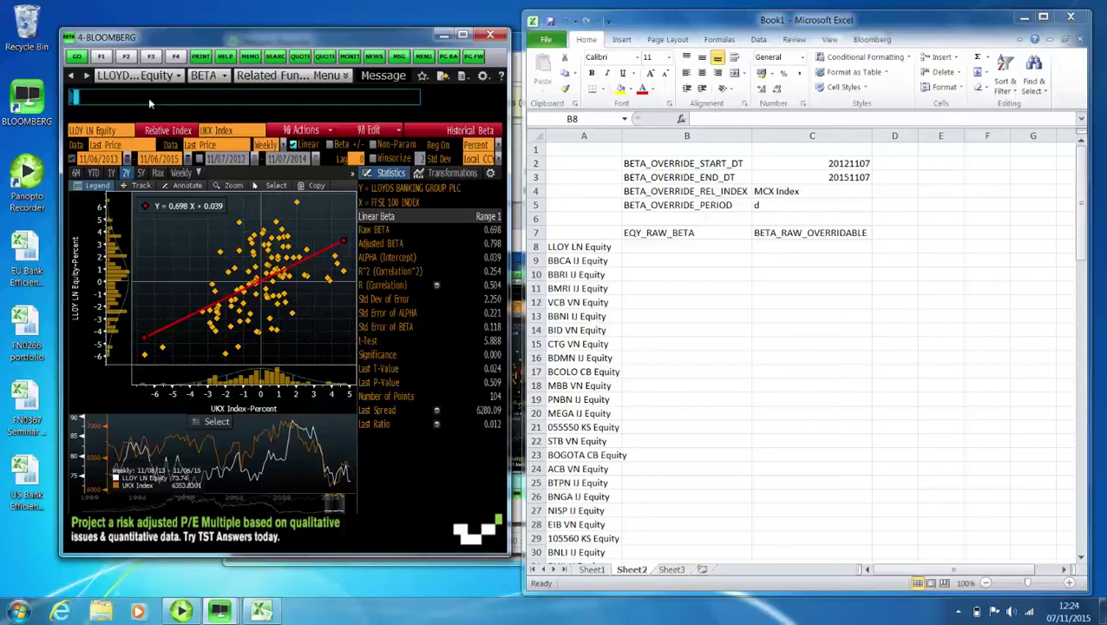
# Step: Search the FLDS Data Field Finder for 'beta' fields, including EQY_RAW_BETA and BETA_RAW_OVERRIDABLE
pyautogui.write('FLDS')
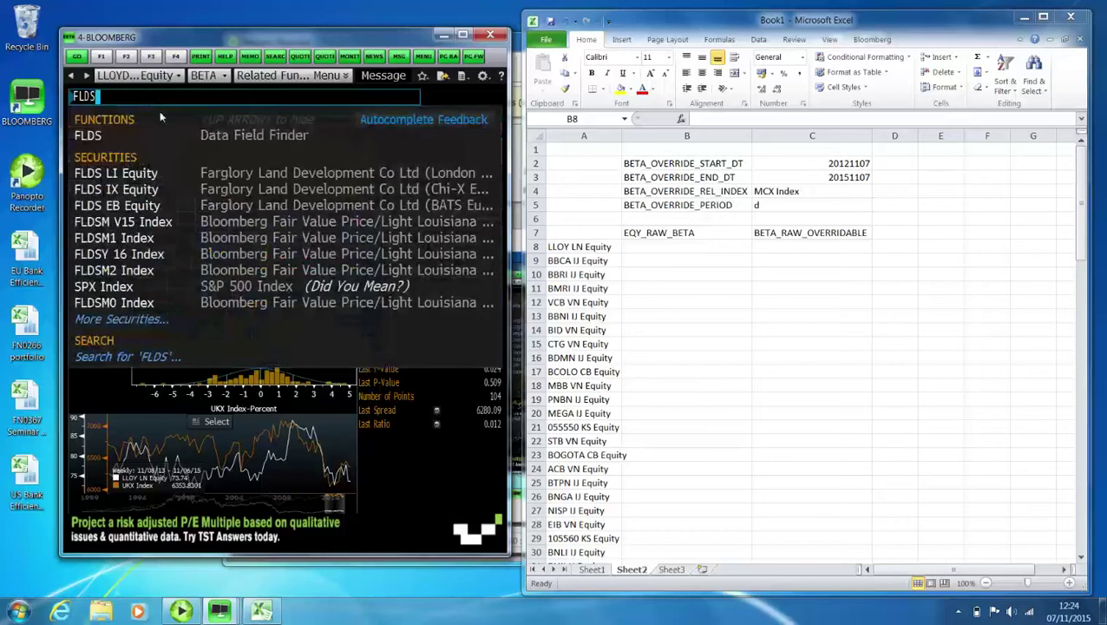
pyautogui.click(199, 136)
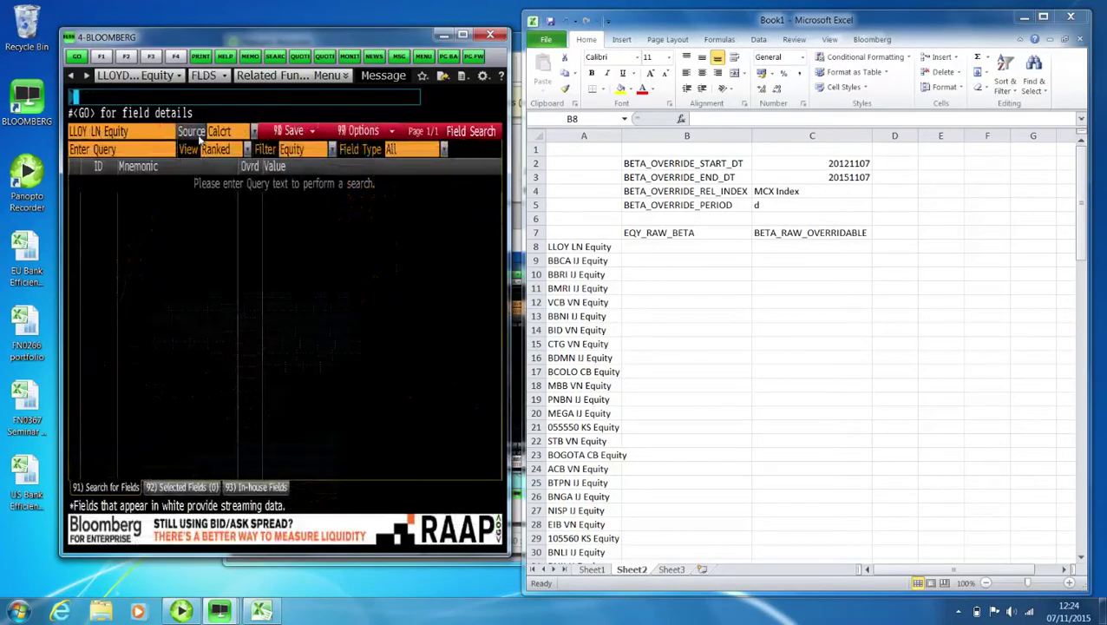
pyautogui.click(170, 157)
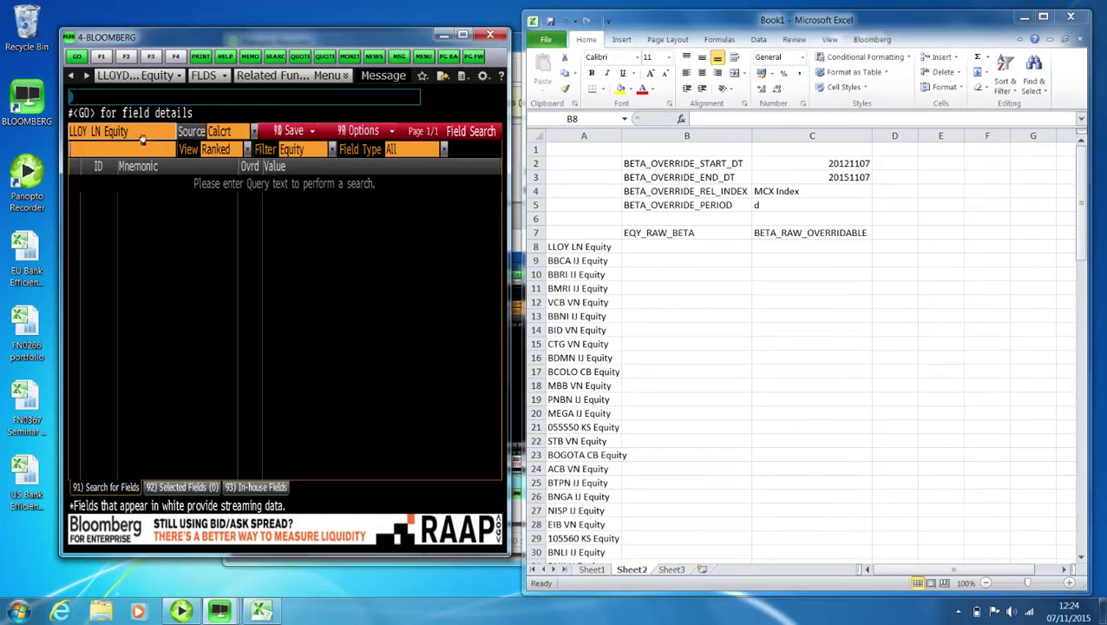
pyautogui.write('beta')
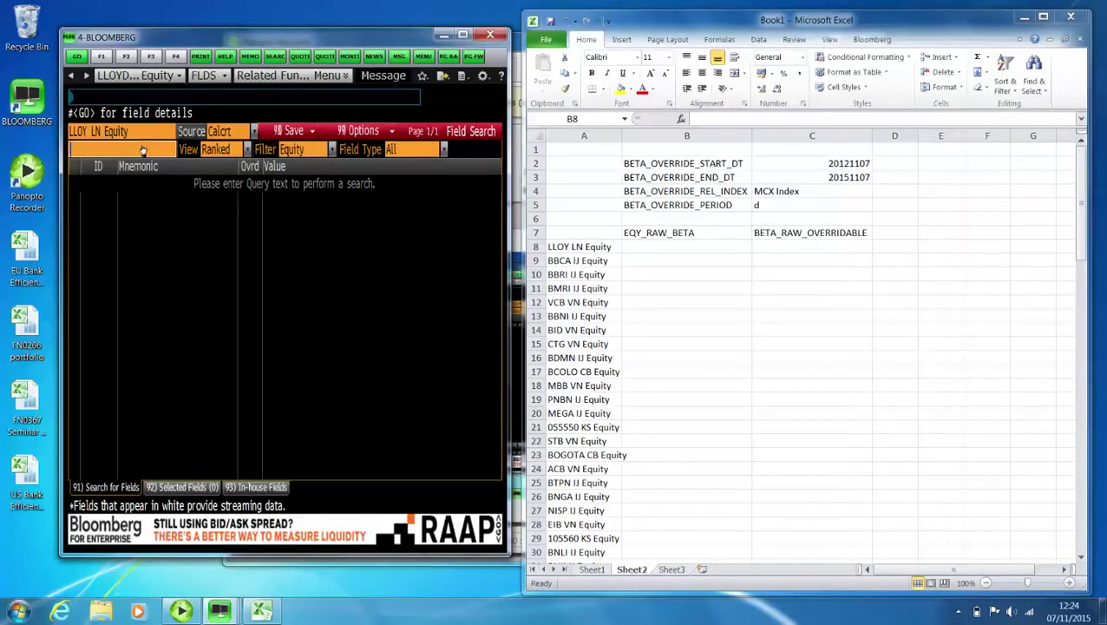
pyautogui.press('Return')
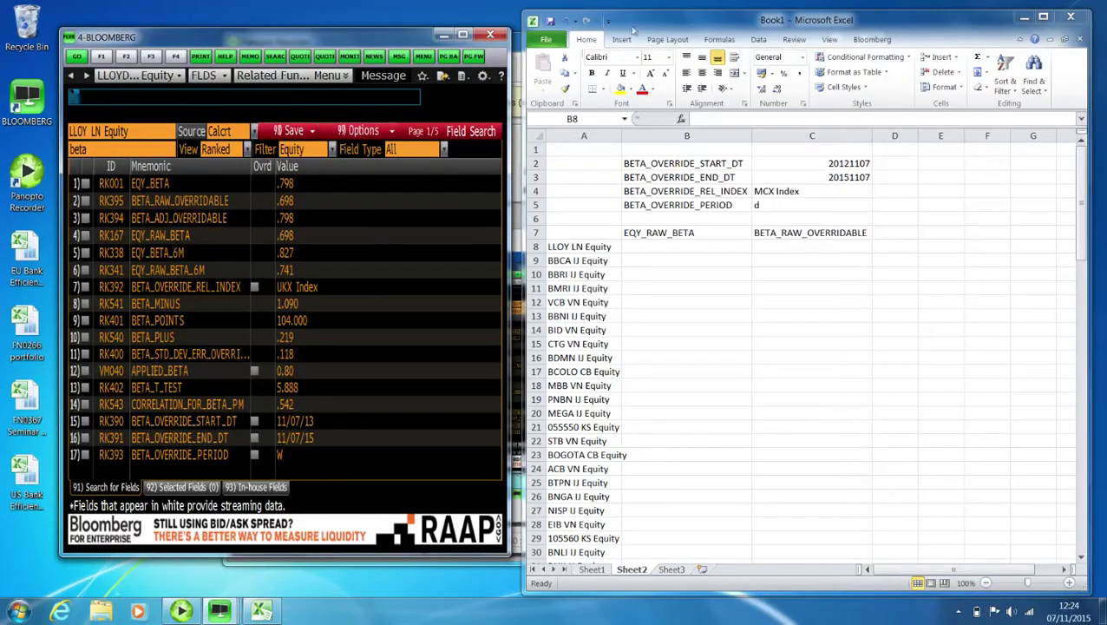
pyautogui.moveTo(639, 28); pyautogui.dragTo(630, 28)
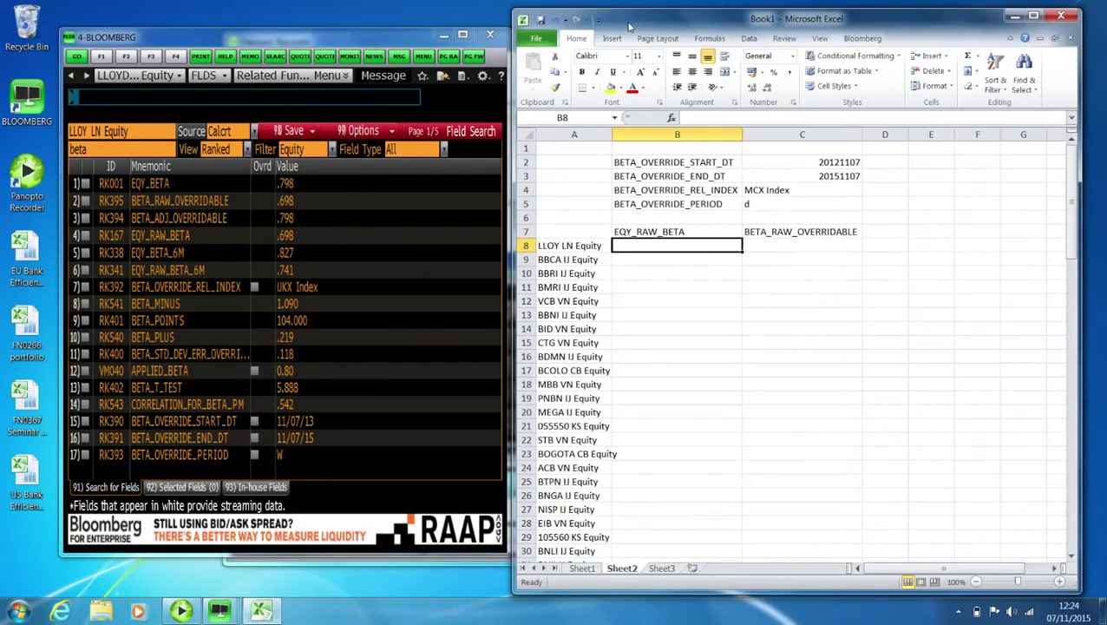
pyautogui.click(405, 48)
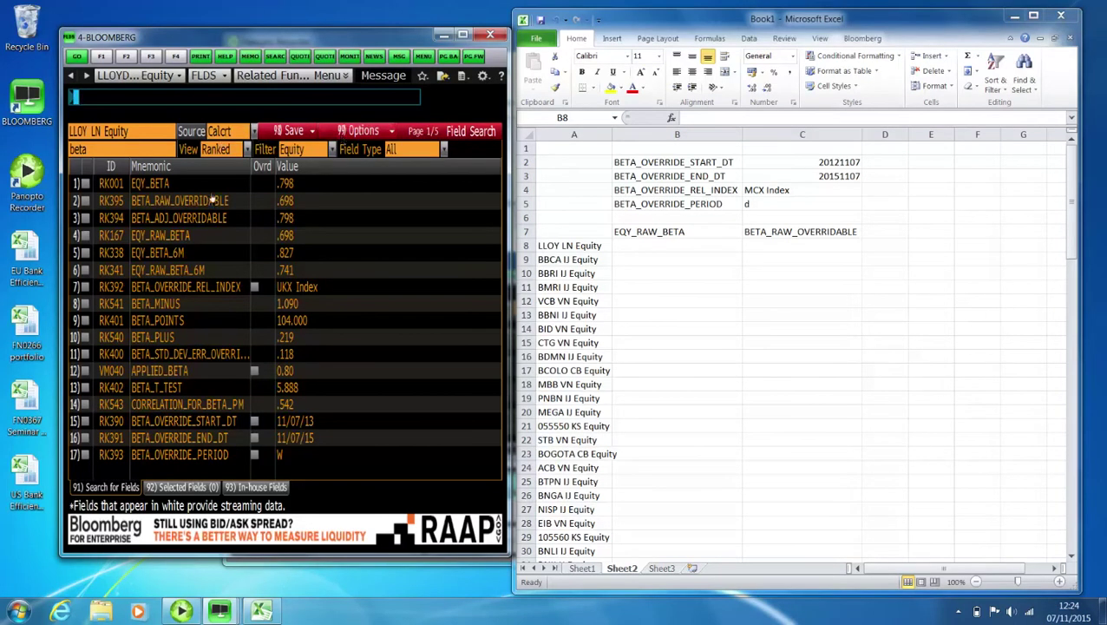
pyautogui.click(173, 242)
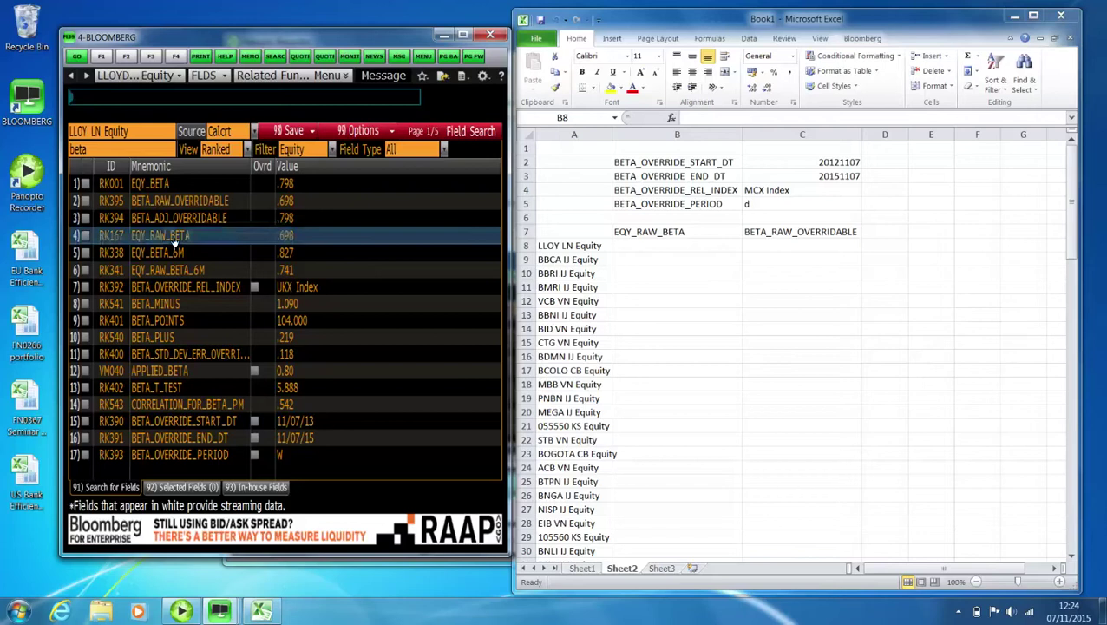
pyautogui.click(174, 243)
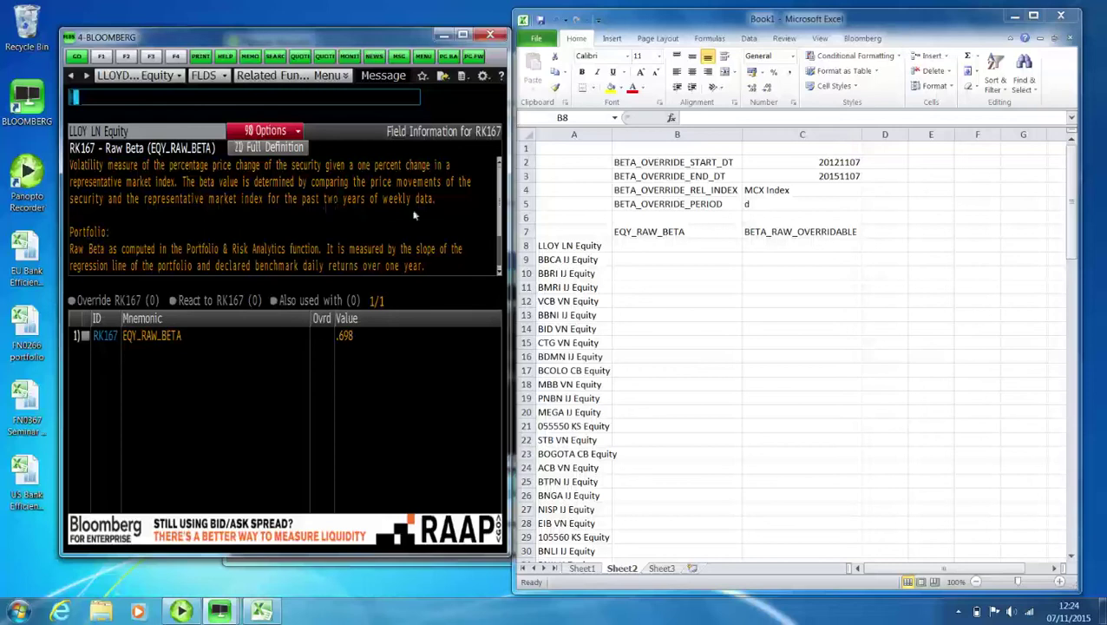
pyautogui.click(73, 78)
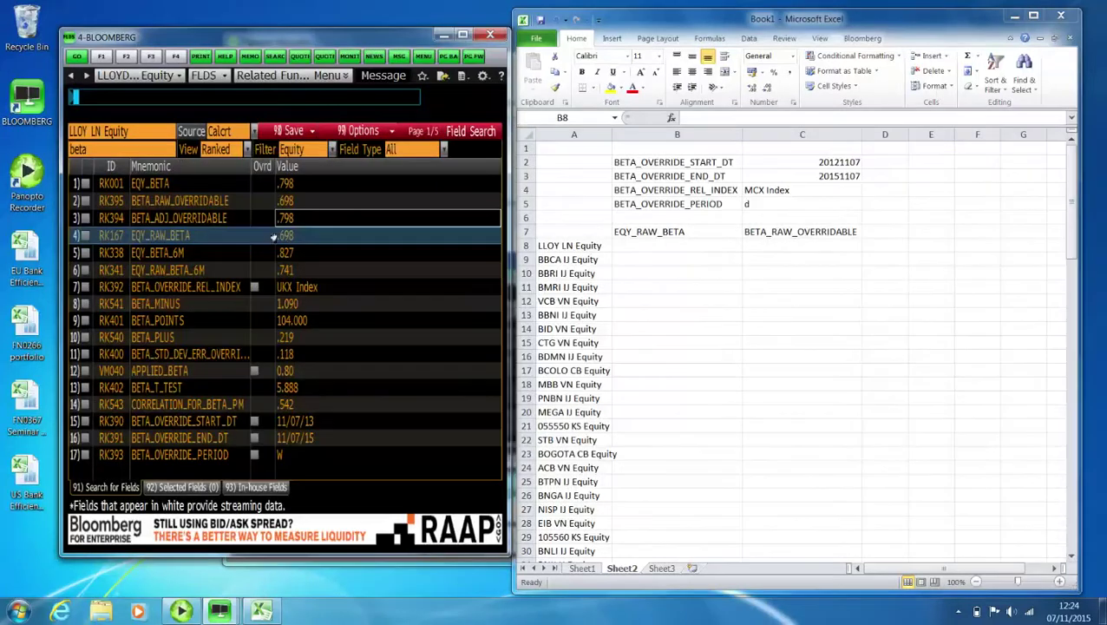
pyautogui.rightClick(182, 249)
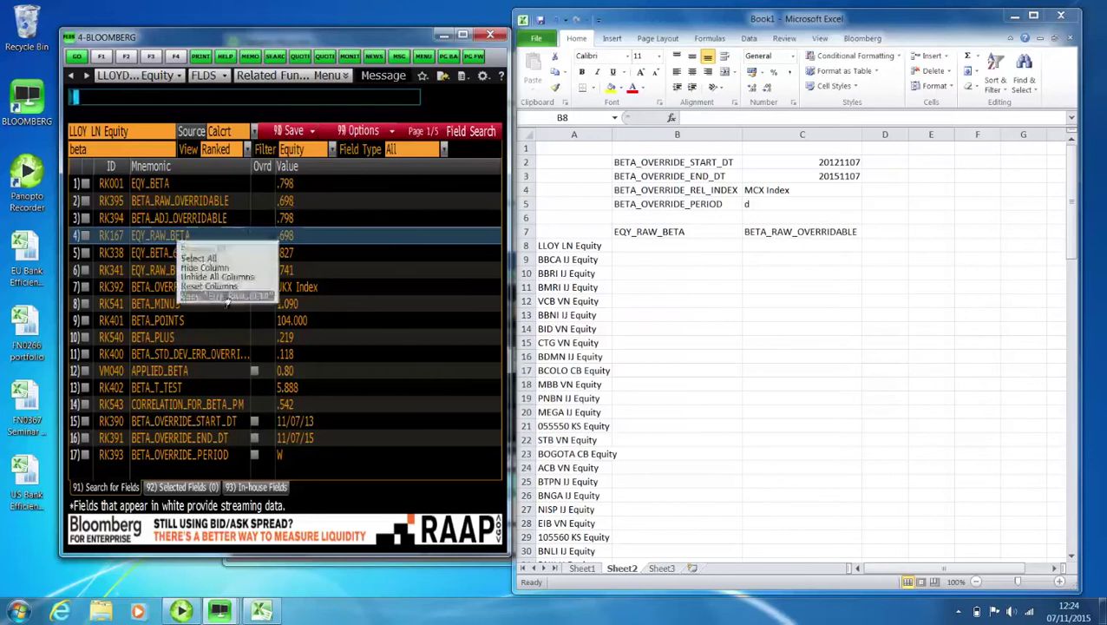
pyautogui.click(234, 299)
pyautogui.click(660, 217)
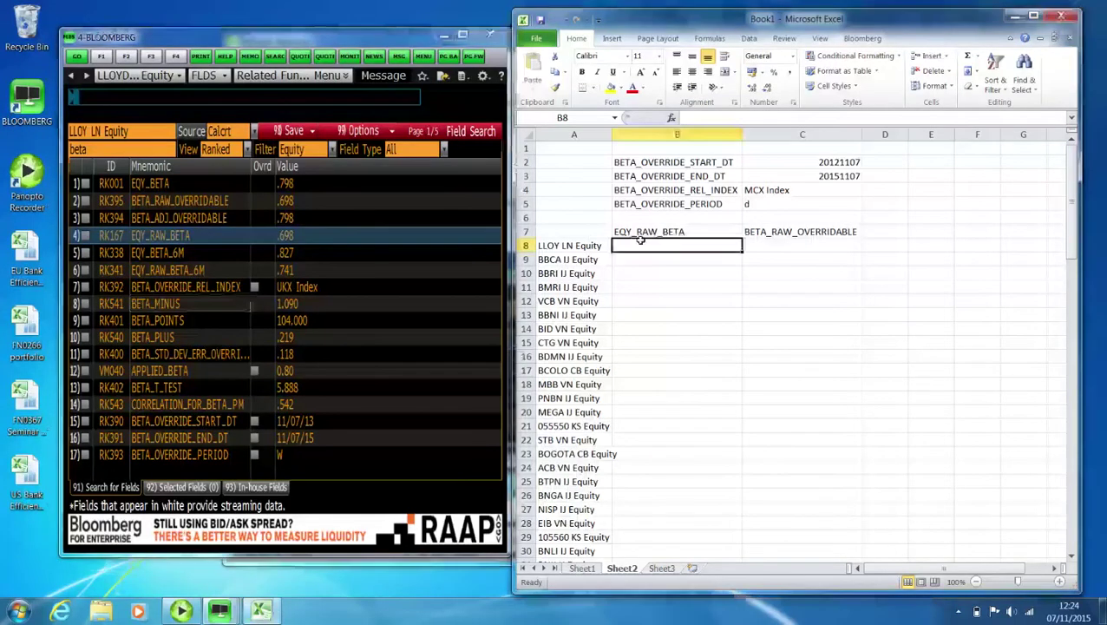
pyautogui.click(661, 233)
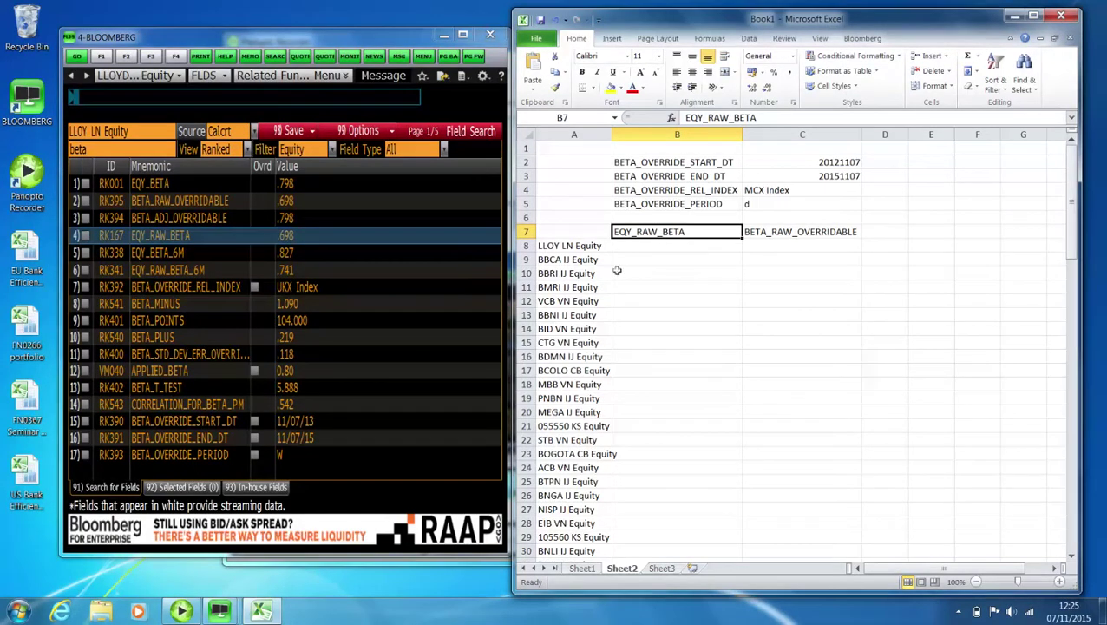
pyautogui.moveTo(1075, 221)
pyautogui.mouseDown()
pyautogui.moveTo(1074, 406)
pyautogui.moveTo(1080, 206)
pyautogui.mouseUp()
# Step: Enter =BDP(A8,$B$7) in B8 to return EQY_RAW_BETA for LLOY LN Equity
pyautogui.click(705, 274)
pyautogui.click(687, 249)
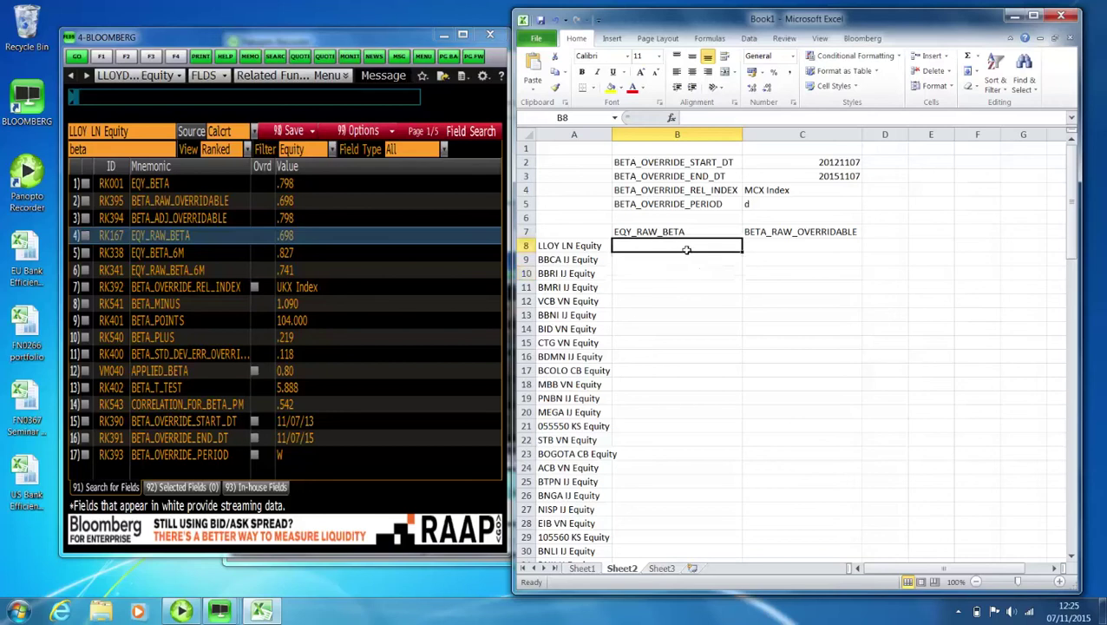
pyautogui.write('=bd')
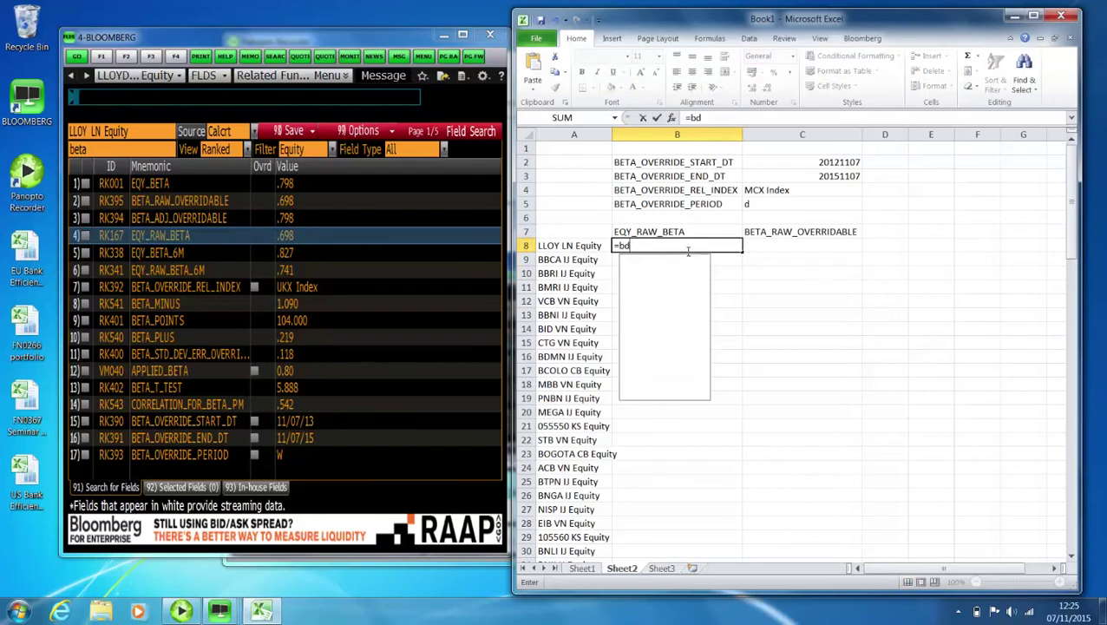
pyautogui.write('p')
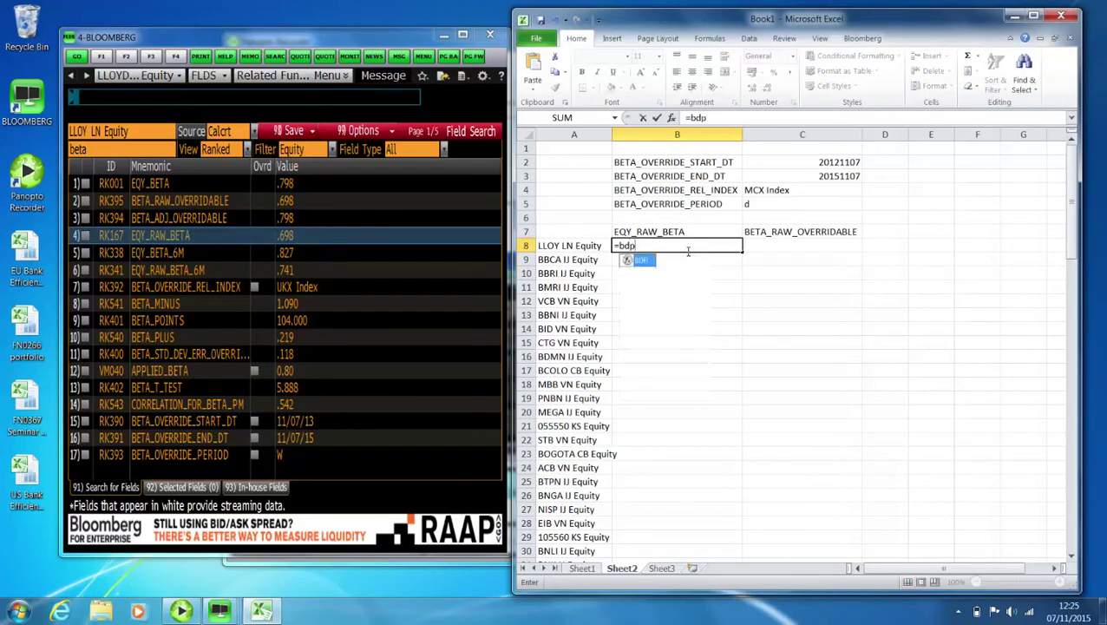
pyautogui.write('(')
pyautogui.click(600, 248)
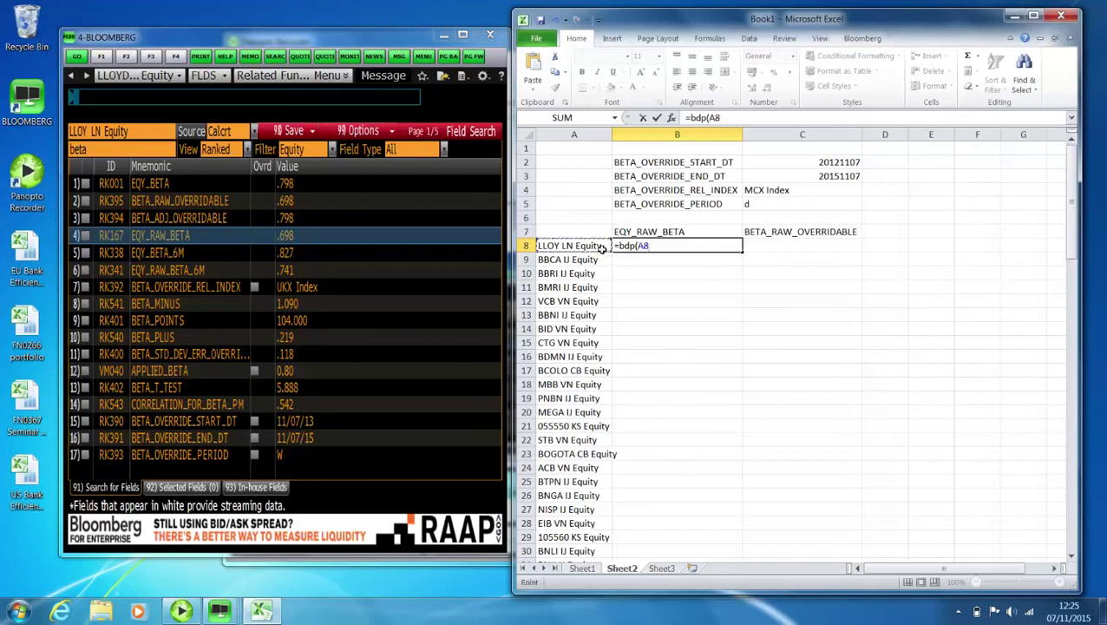
pyautogui.write(',')
pyautogui.click(649, 232)
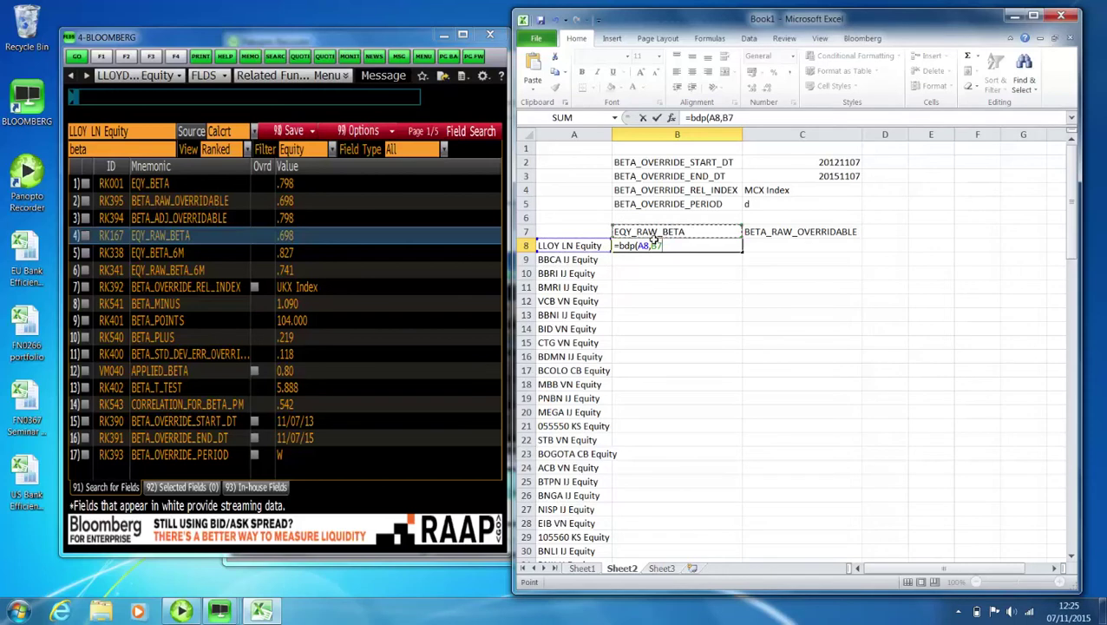
pyautogui.press('F4')
pyautogui.write(')')
pyautogui.press('Return')
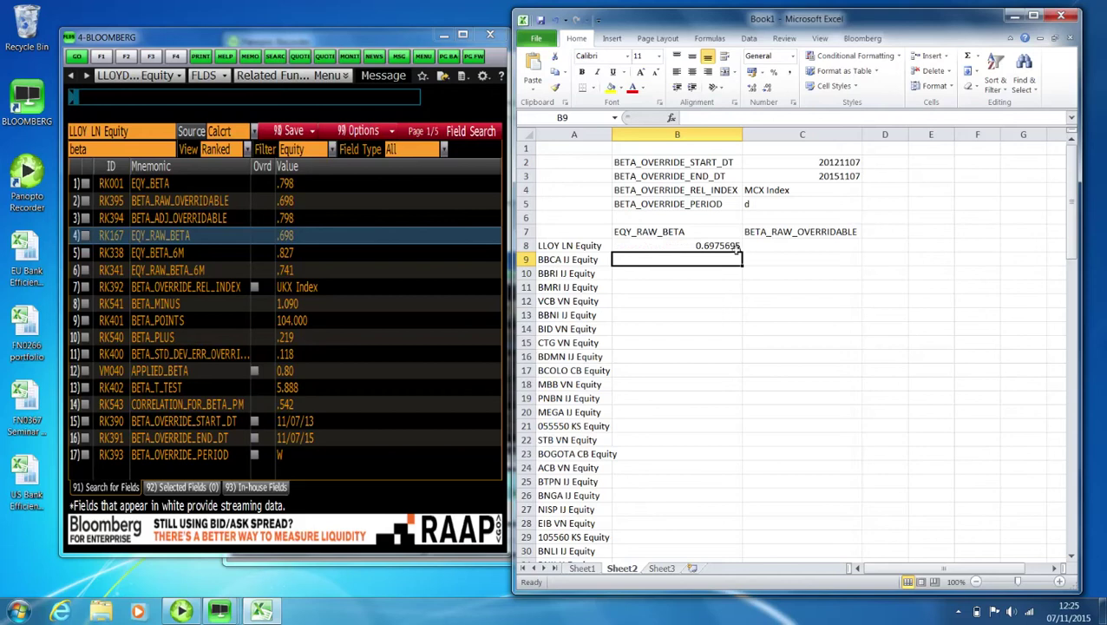
# Step: Copy the B8 formula down column B for all listed equities
pyautogui.click(737, 247)
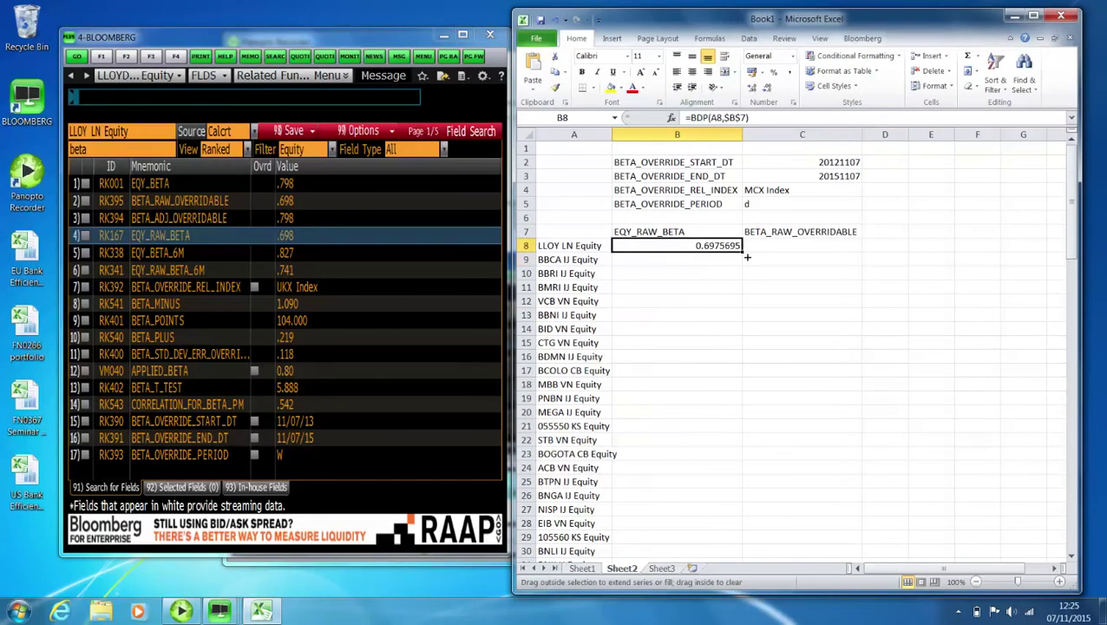
pyautogui.doubleClick(744, 252)
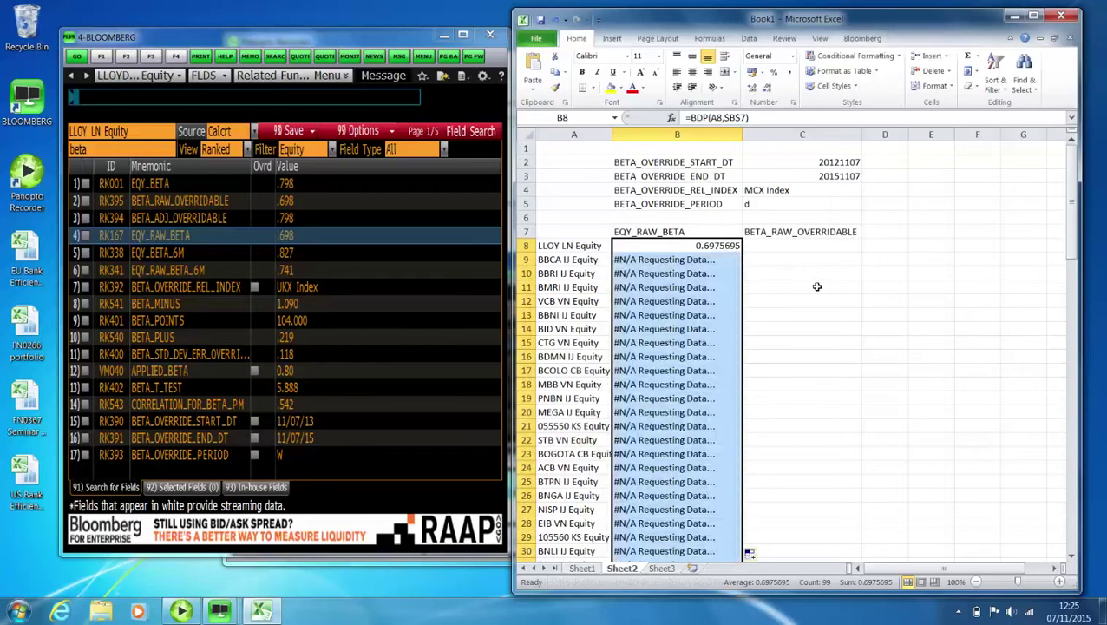
pyautogui.click(858, 415)
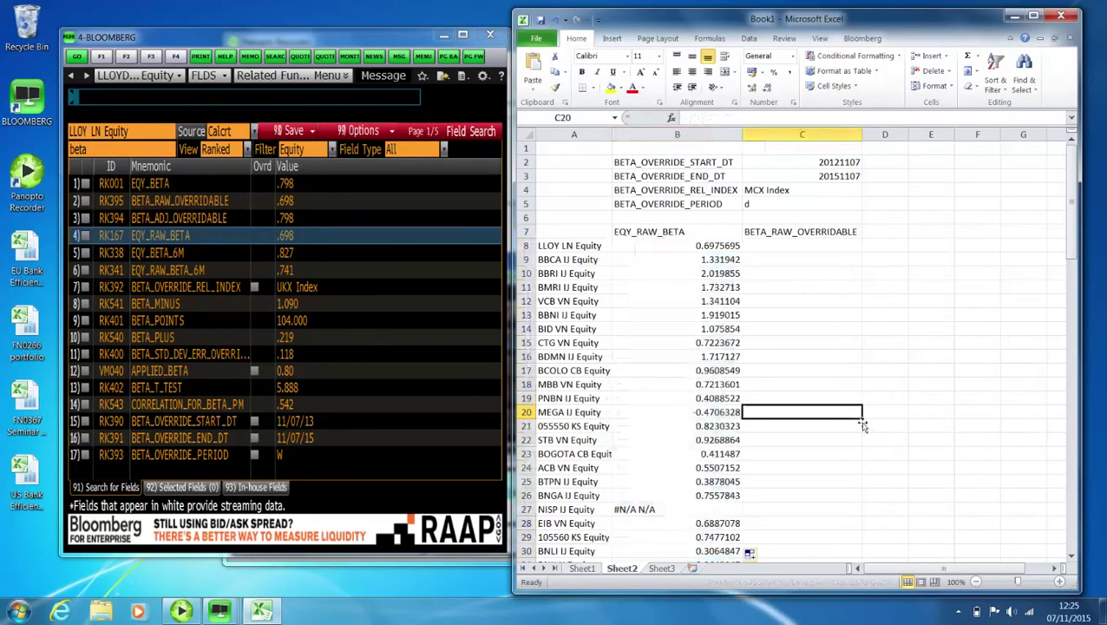
# Step: Show the RK395 Field Information page for BETA_RAW_OVERRIDABLE with its six override fields
pyautogui.click(805, 252)
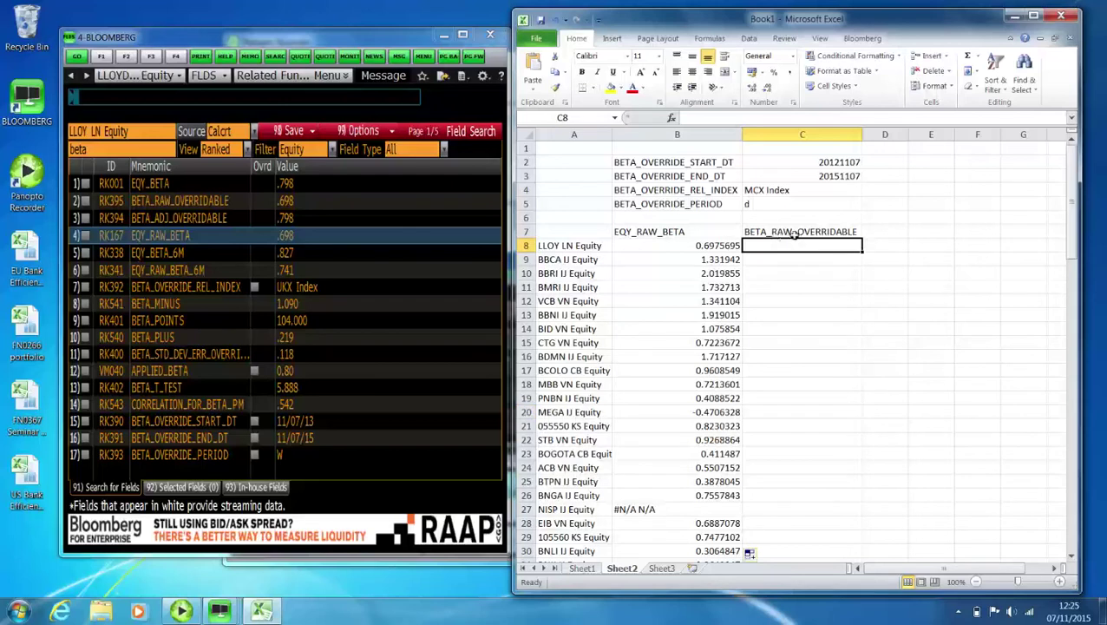
pyautogui.click(192, 202)
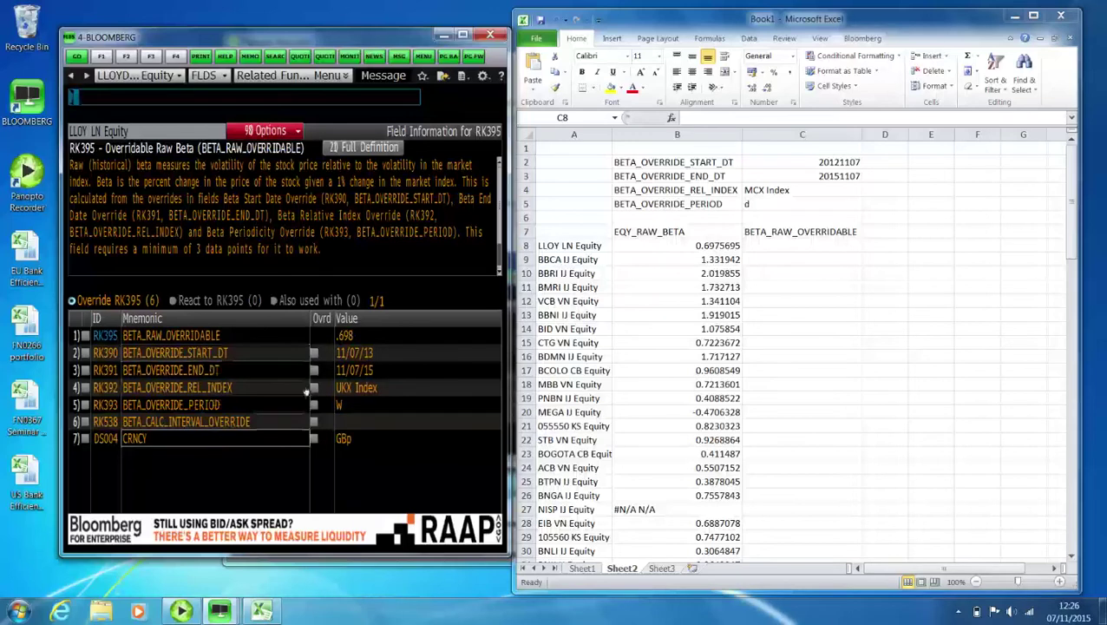
# Step: Read the definitions of the BETA_OVERRIDE_START_DT and BETA_OVERRIDE_PERIOD override fields
pyautogui.click(807, 247)
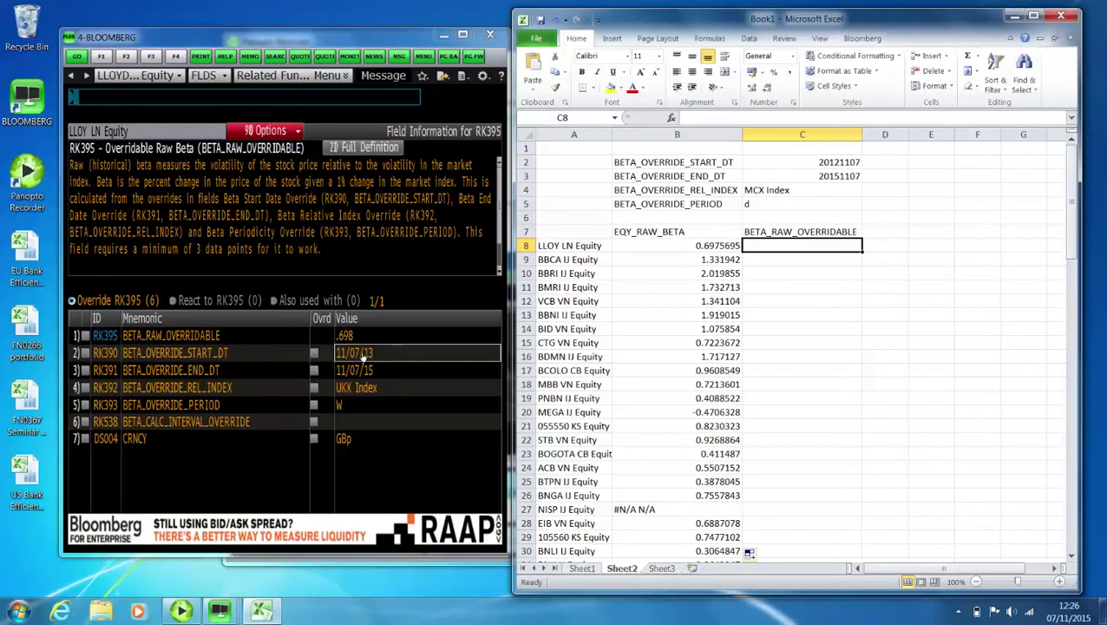
pyautogui.click(174, 355)
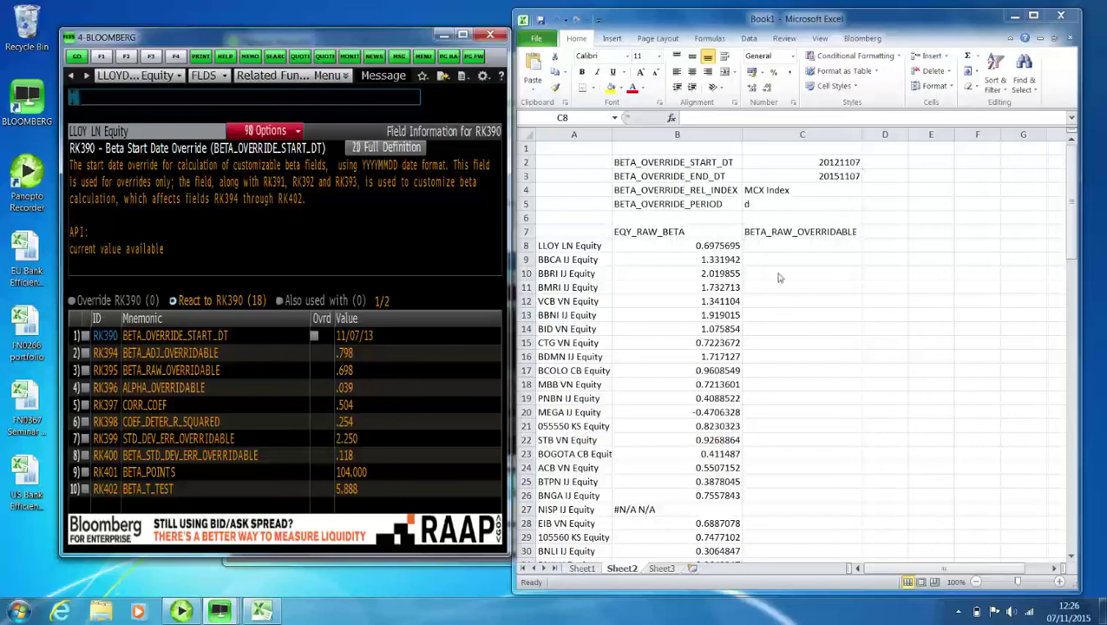
pyautogui.click(171, 370)
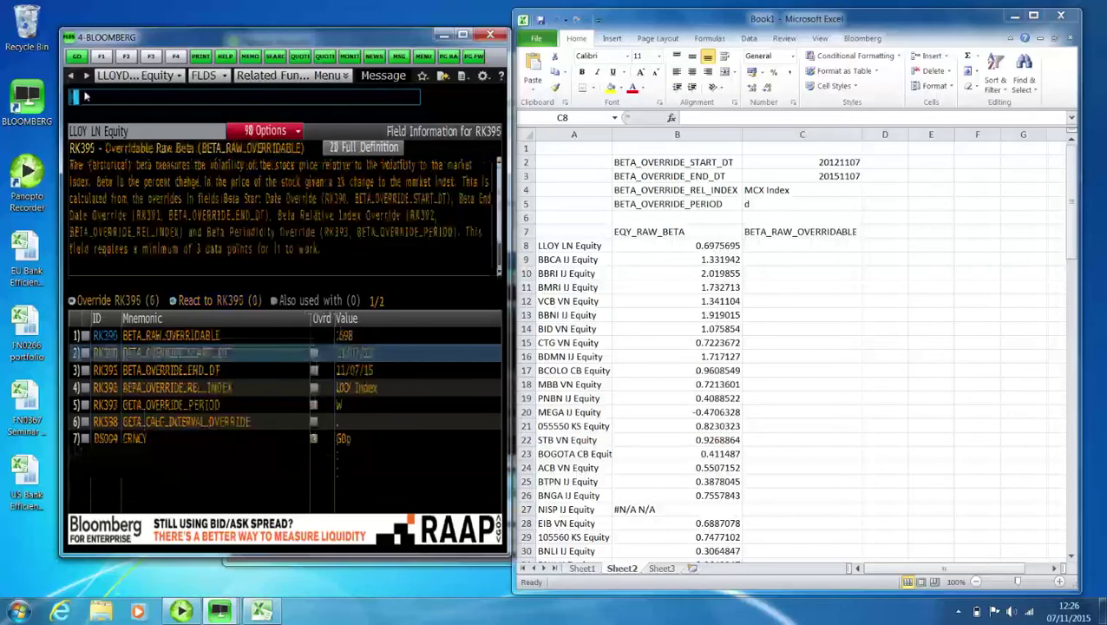
pyautogui.click(252, 405)
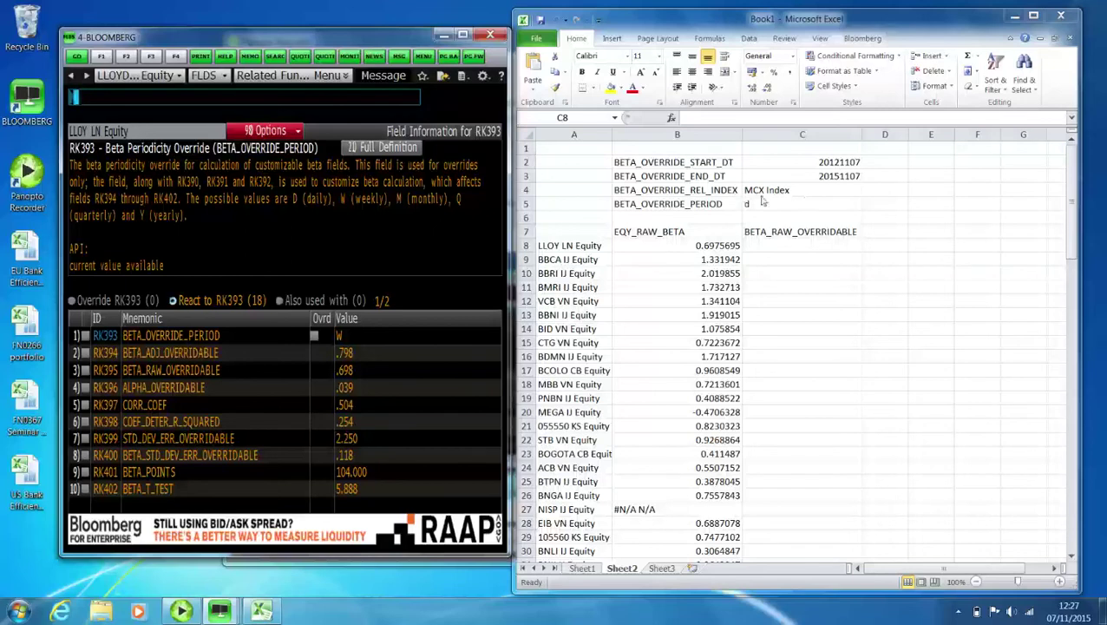
# Step: Check the relative index in C4, then search securities for 'FTSE 25' to find MCX Index
pyautogui.click(800, 193)
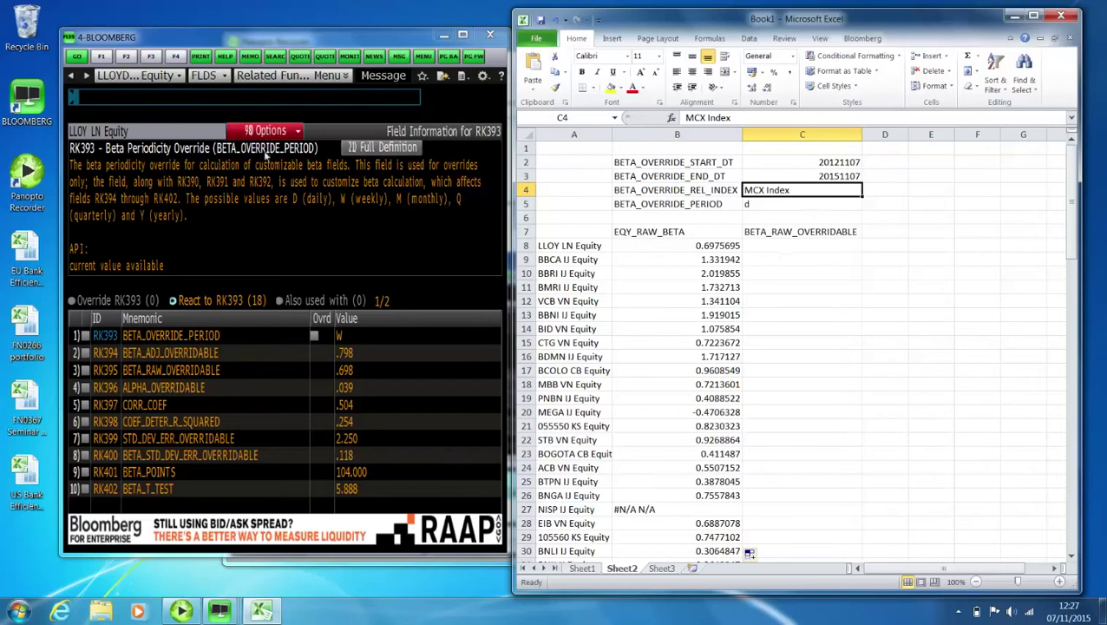
pyautogui.click(243, 104)
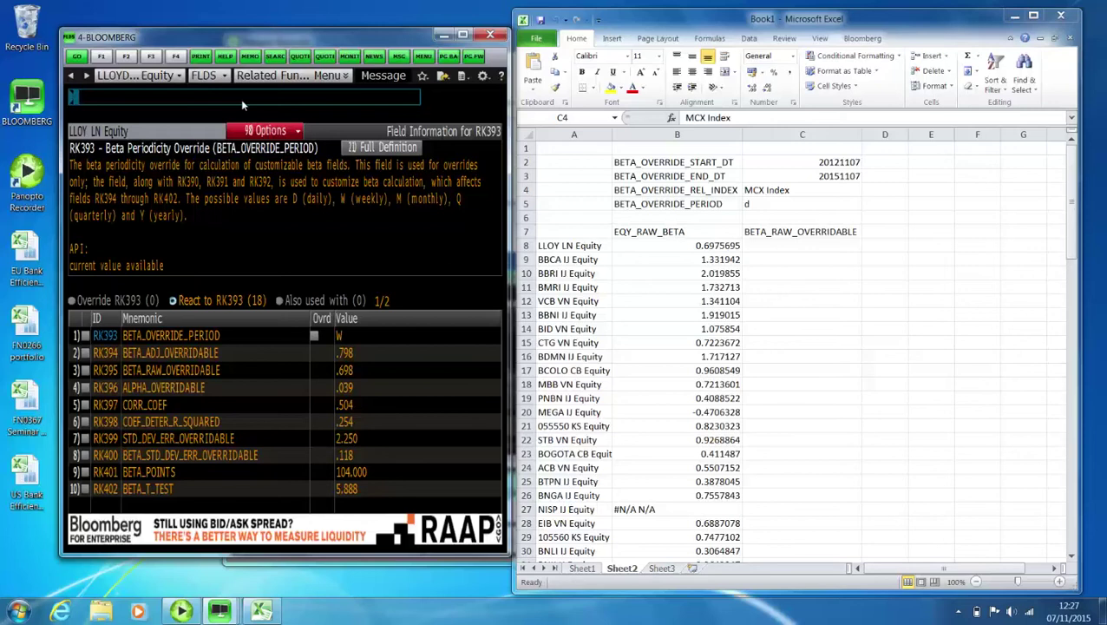
pyautogui.write('FTSE 25')
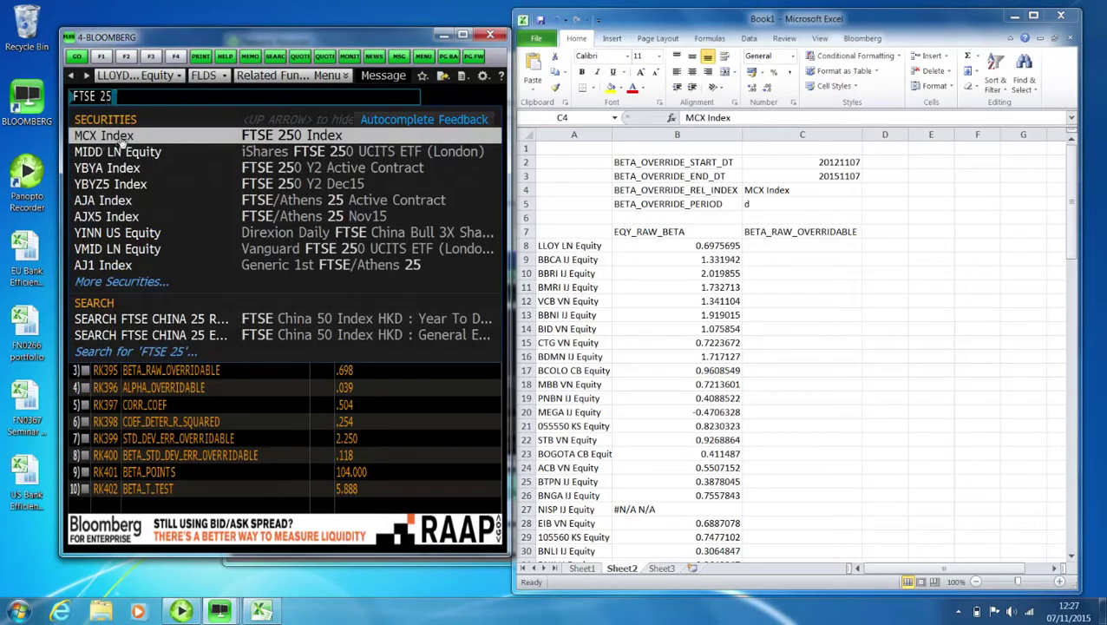
# Step: Start a BDP formula in C8 with security A8 and field $C$7
pyautogui.click(820, 247)
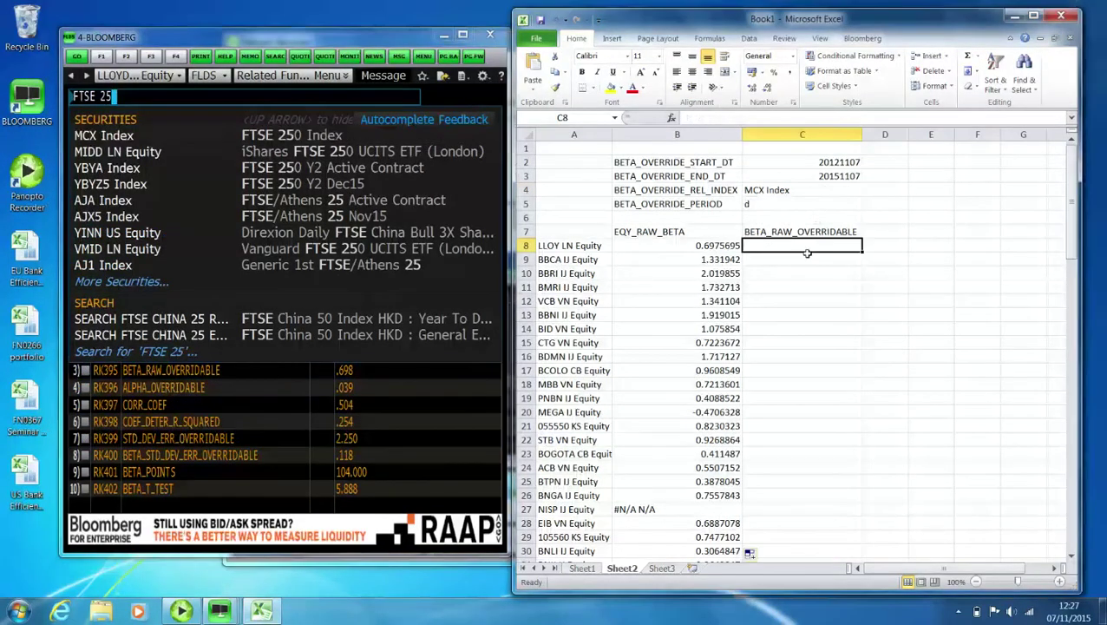
pyautogui.write('=')
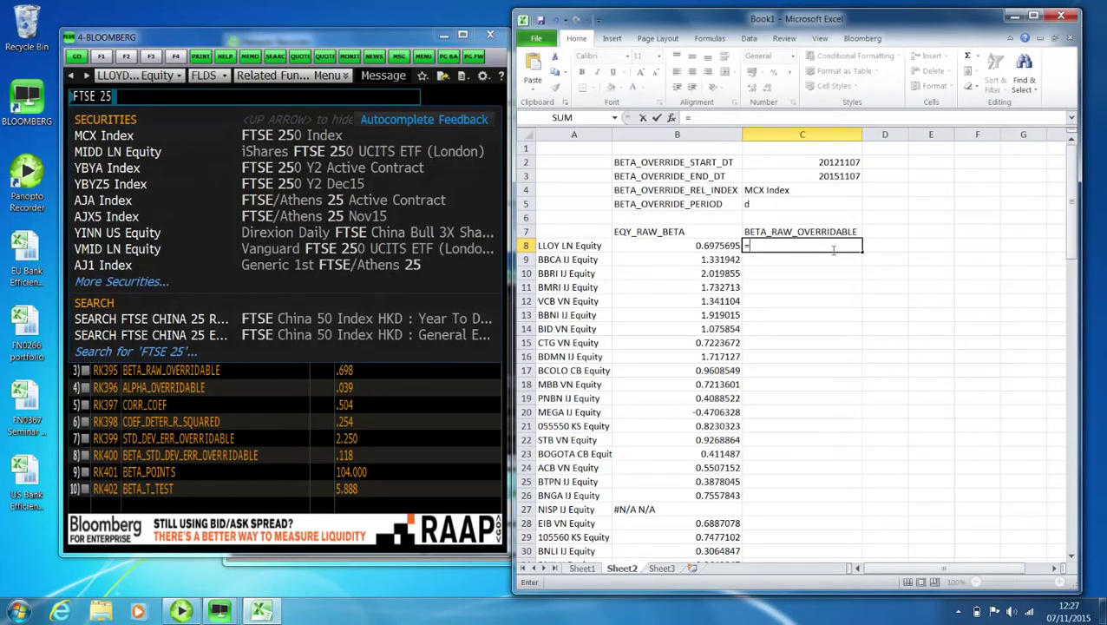
pyautogui.click(591, 250)
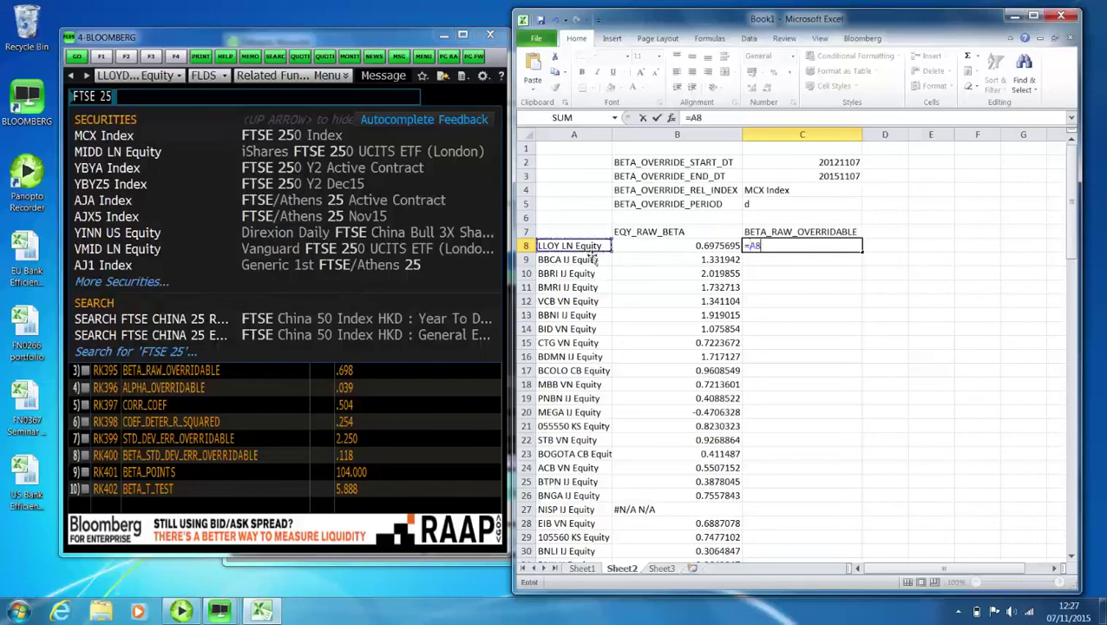
pyautogui.press('BackSpace')
pyautogui.write('b')
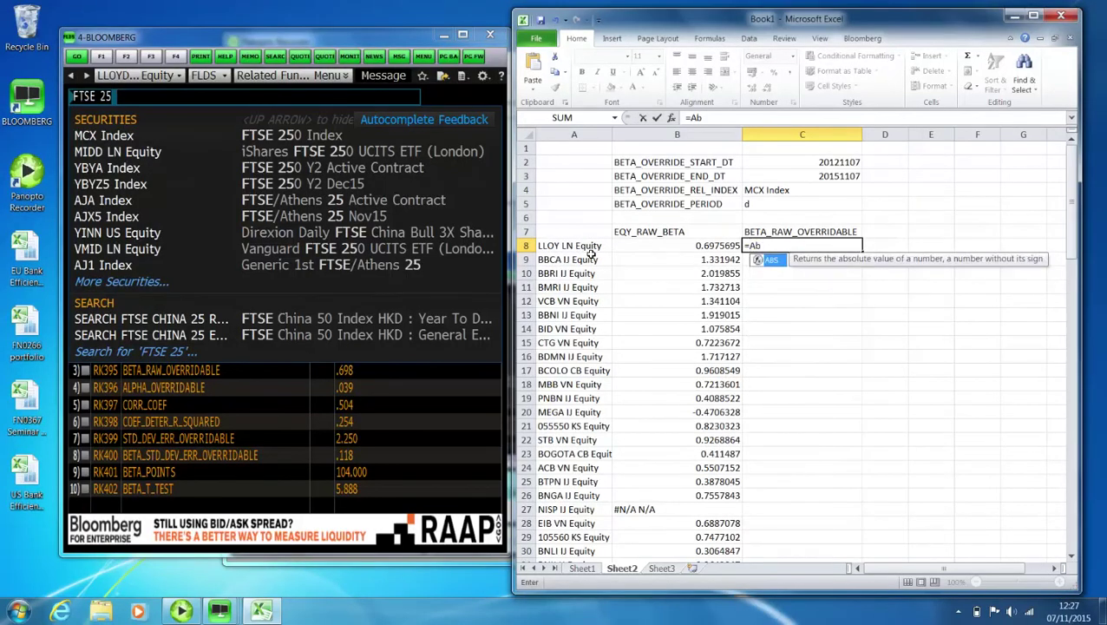
pyautogui.press('BackSpace')
pyautogui.press('BackSpace')
pyautogui.write('bd')
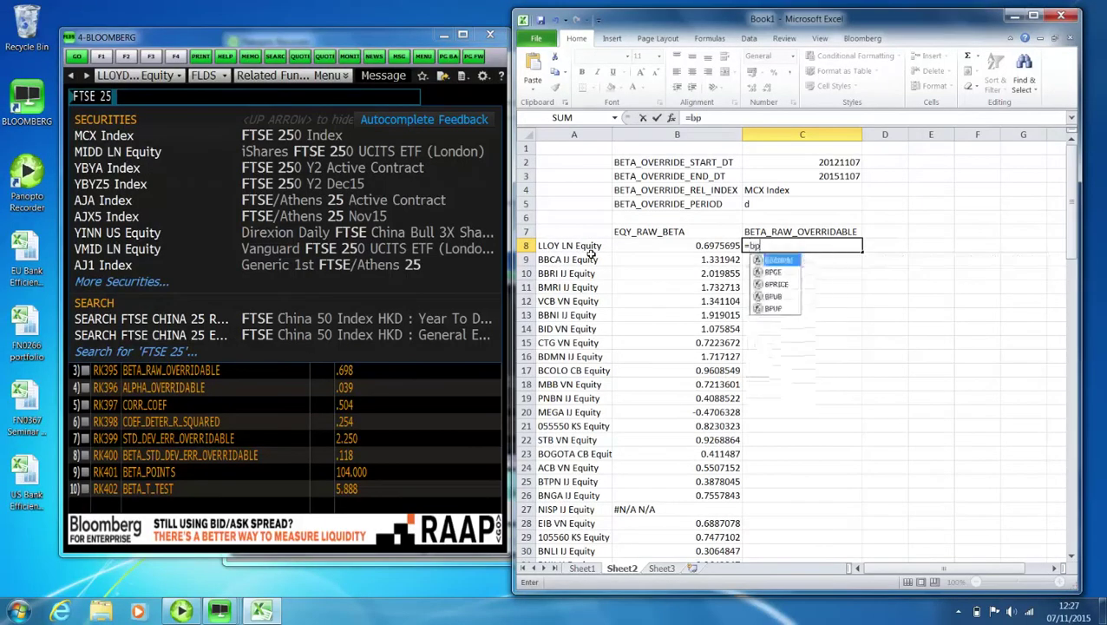
pyautogui.press('BackSpace')
pyautogui.write('dp')
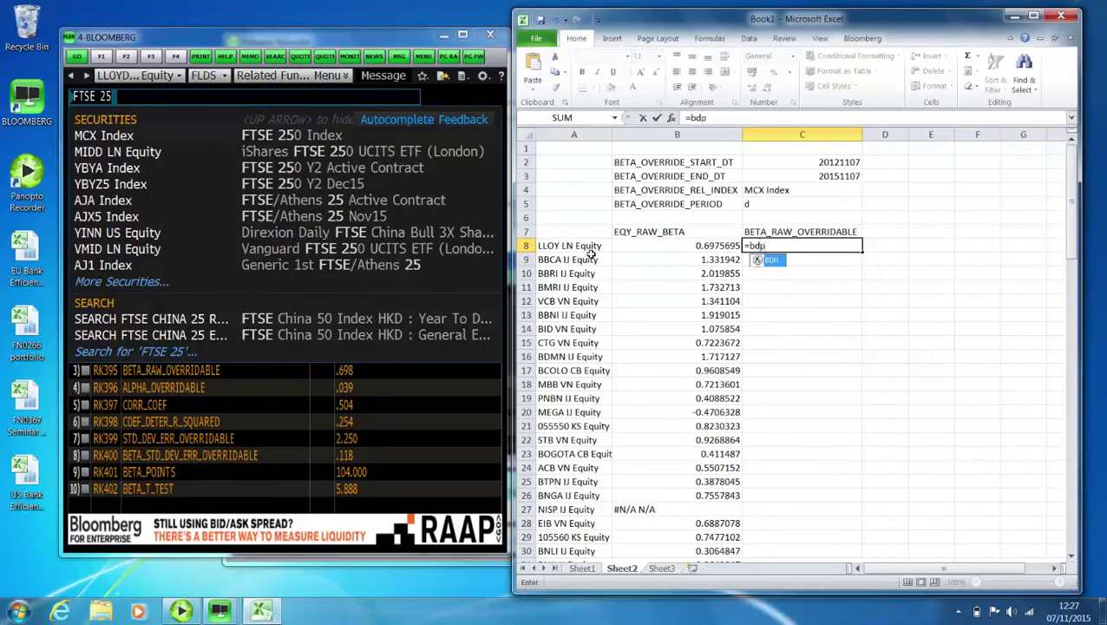
pyautogui.write('(')
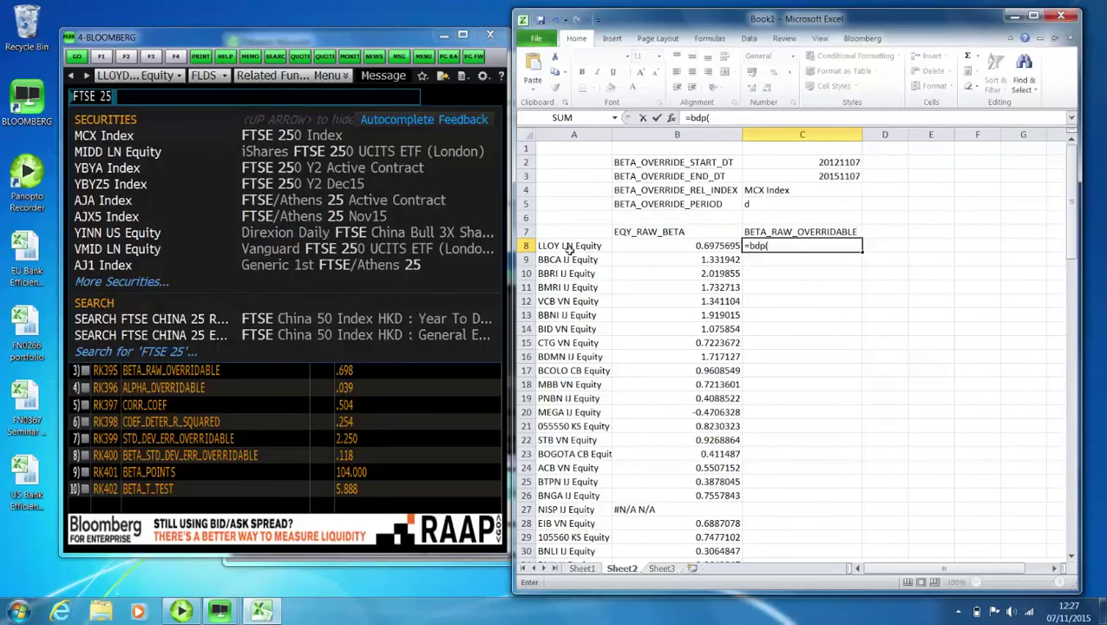
pyautogui.click(570, 247)
pyautogui.write(',')
pyautogui.click(779, 234)
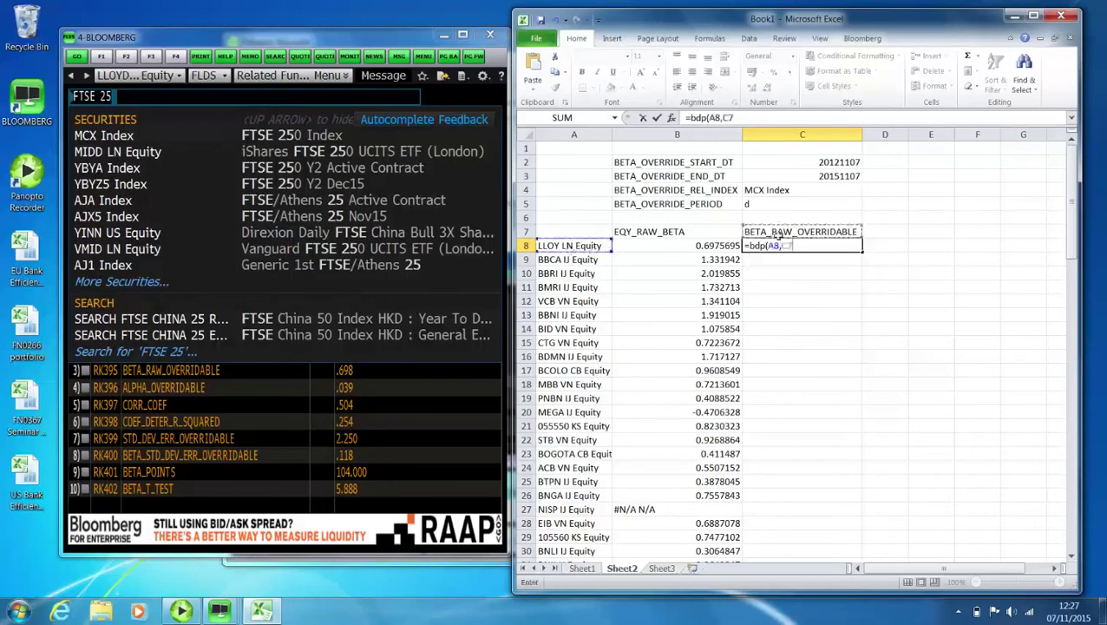
pyautogui.write(',')
pyautogui.click(783, 247)
pyautogui.press('F4')
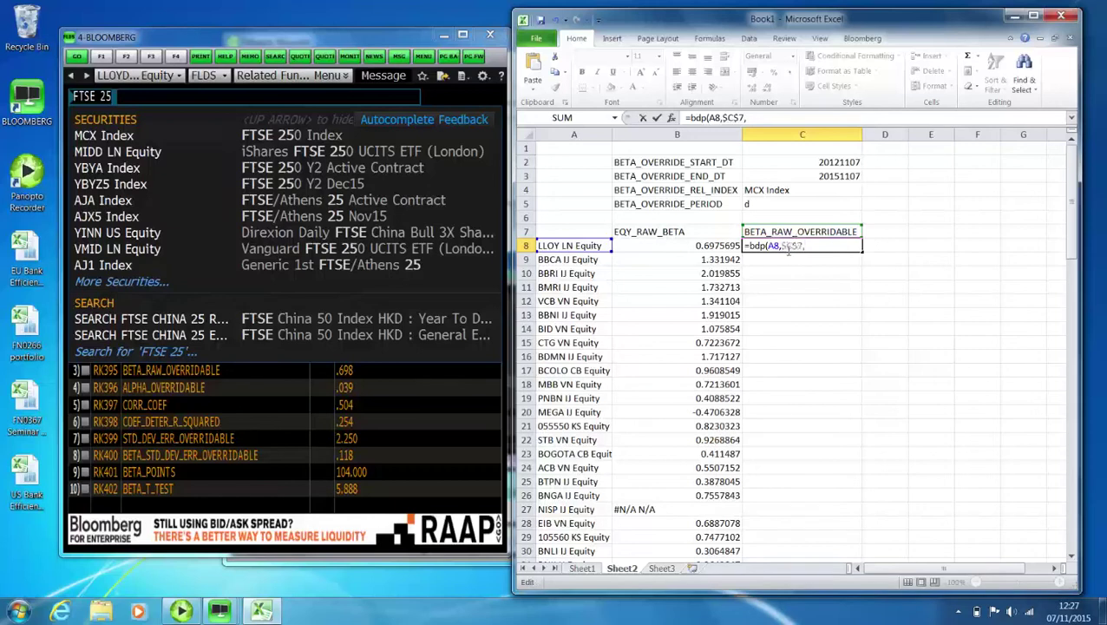
# Step: Add the start-date and end-date overrides as absolute references $B$2, $C$2, $B$3, $C$3
pyautogui.click(730, 164)
pyautogui.press('F4')
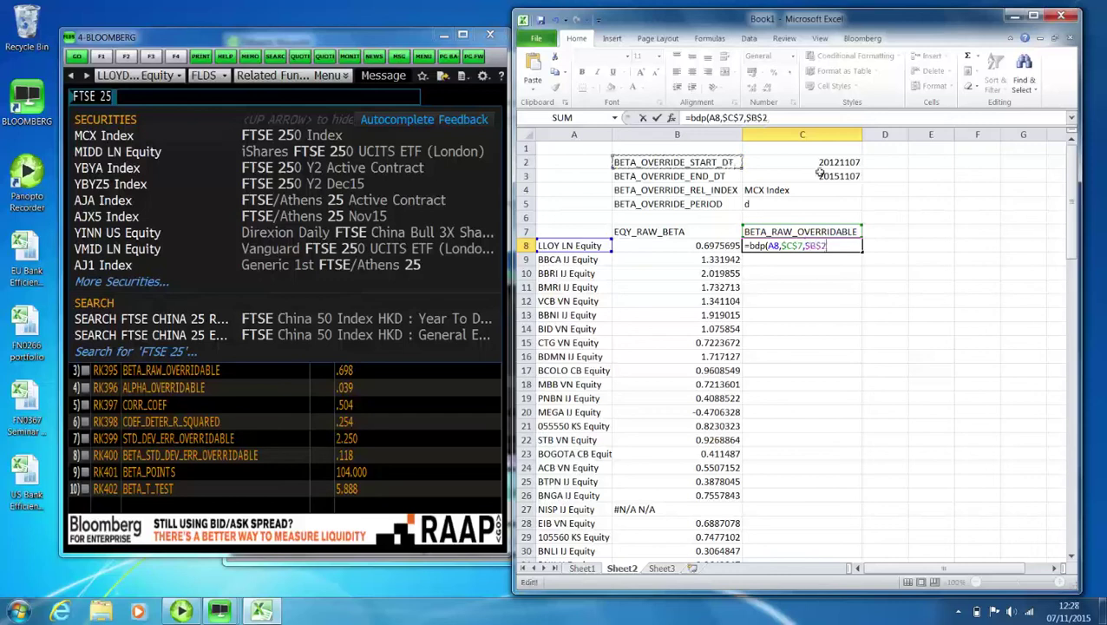
pyautogui.write(',')
pyautogui.click(832, 167)
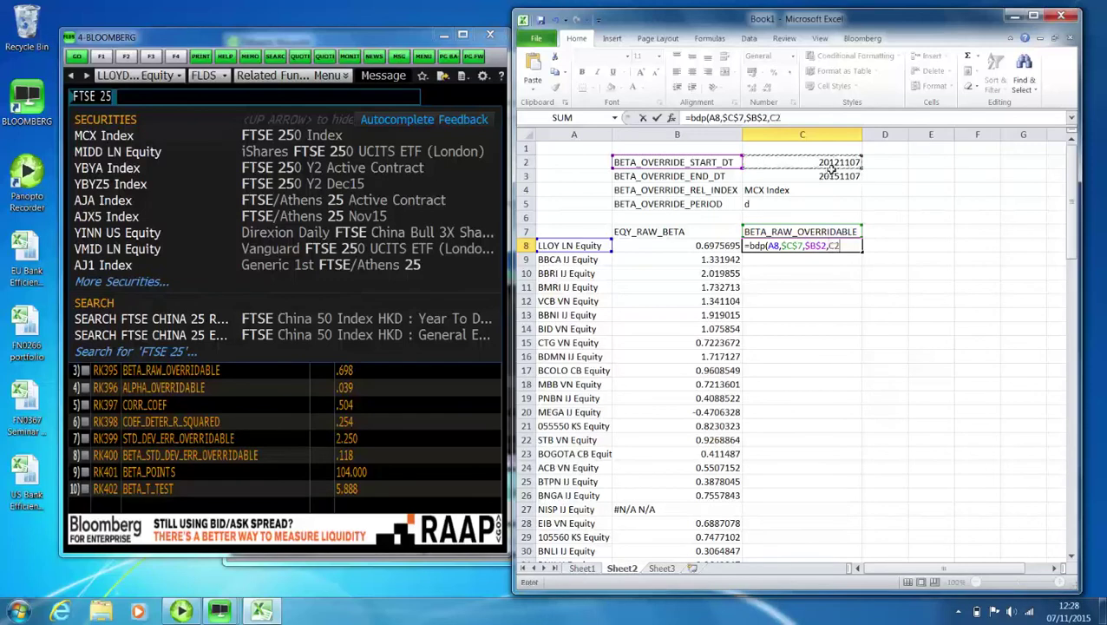
pyautogui.press('F4')
pyautogui.write(',')
pyautogui.click(740, 177)
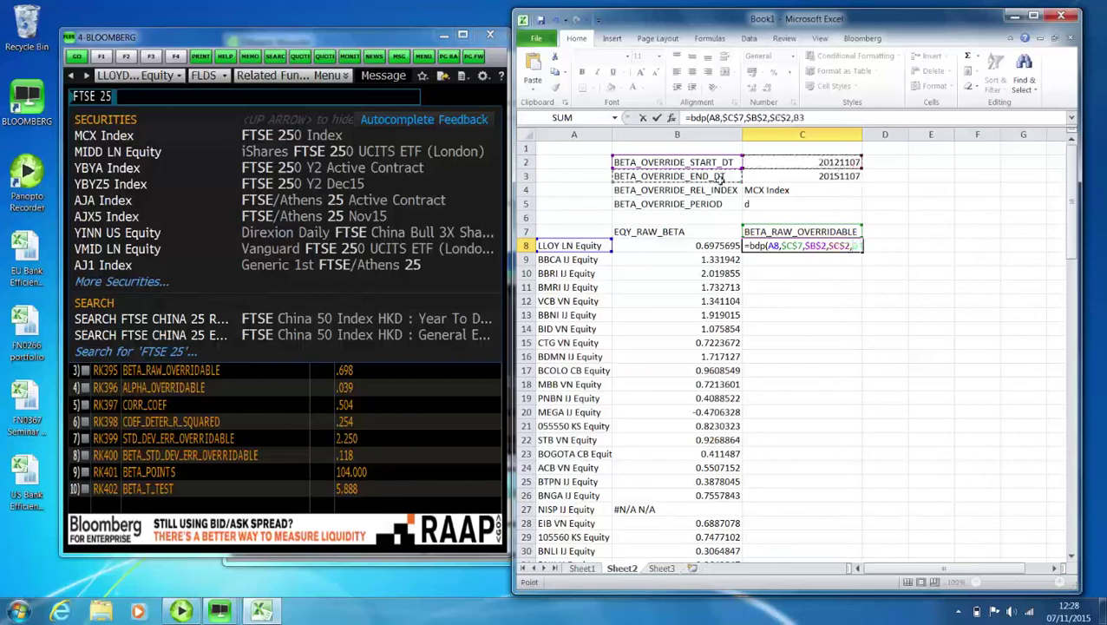
pyautogui.press('F4')
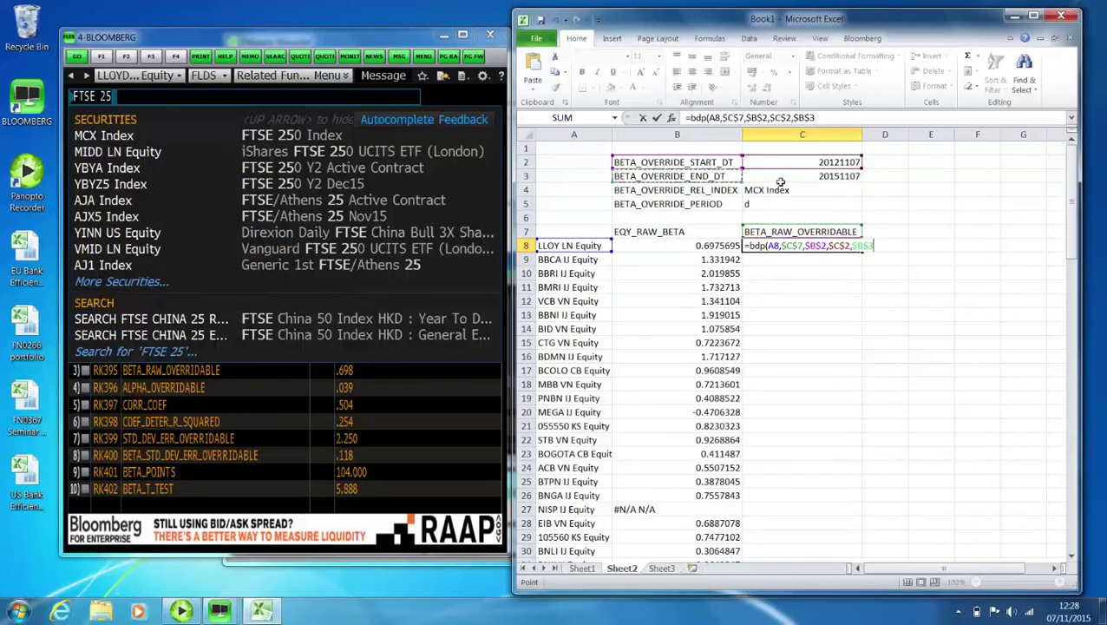
pyautogui.write(',')
pyautogui.click(781, 183)
pyautogui.press('F4')
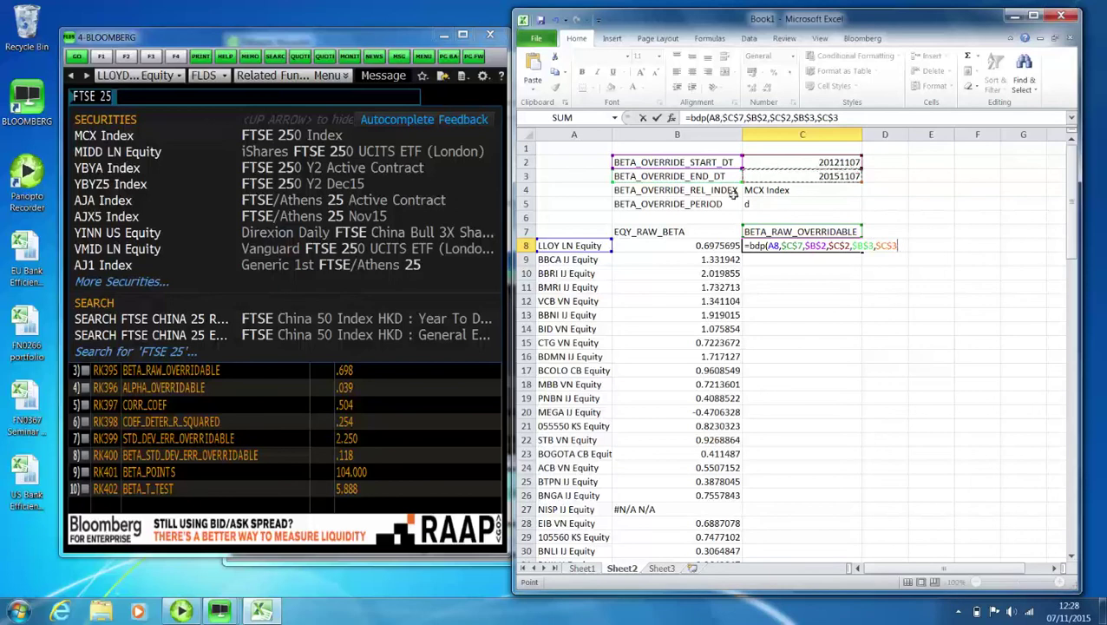
# Step: Add relative-index and period overrides ($B$4, $C$4, $B$5, $C$5) and commit, returning 1.091946
pyautogui.write(',')
pyautogui.click(734, 194)
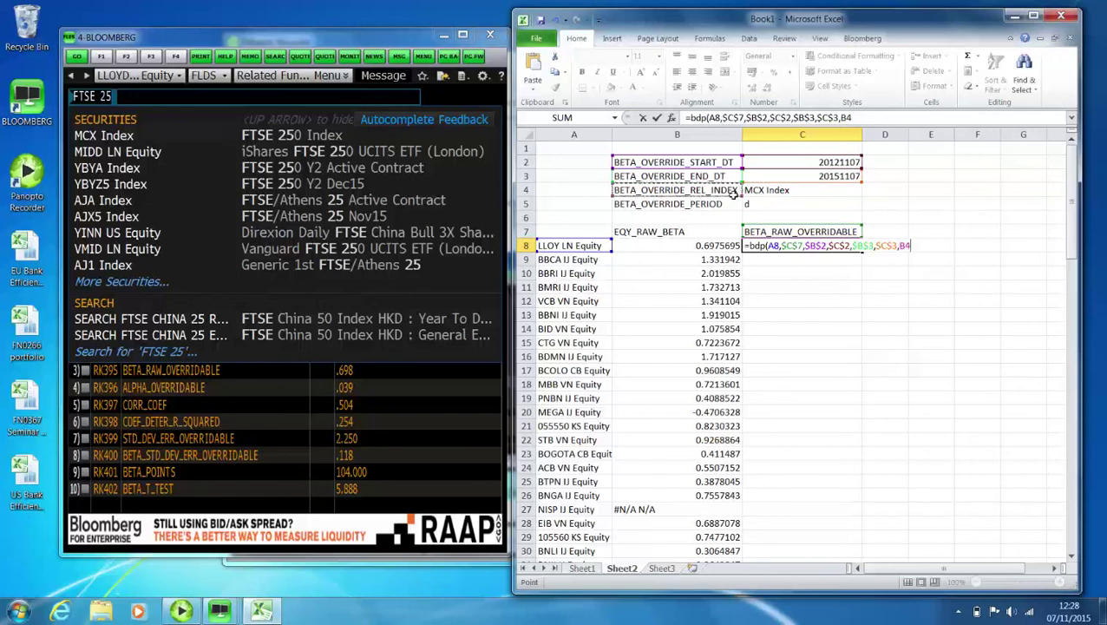
pyautogui.press('F4')
pyautogui.write(',')
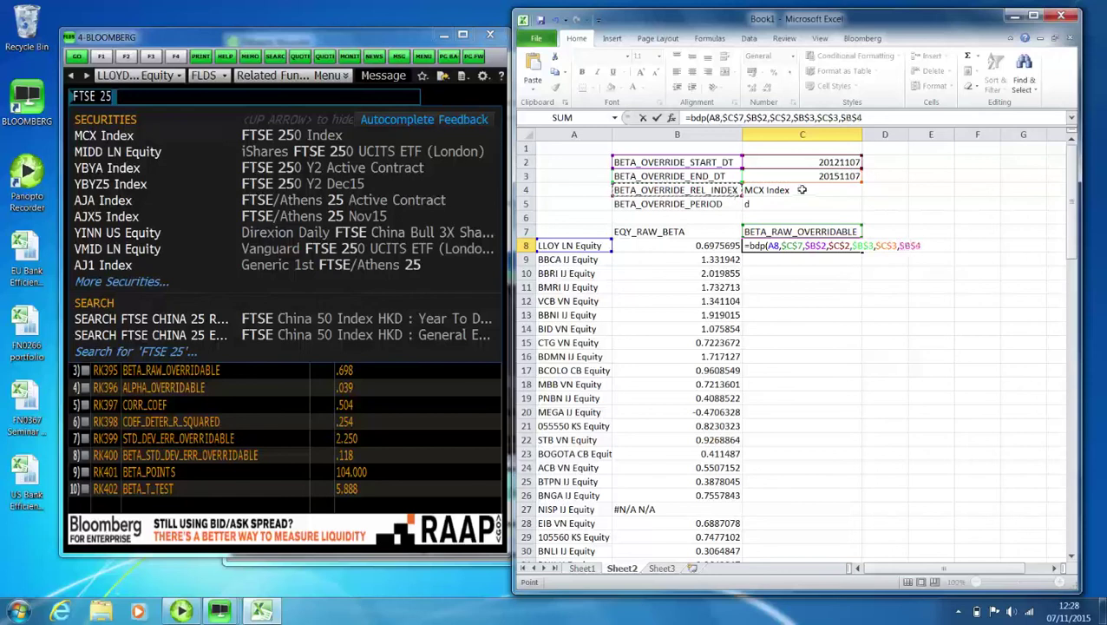
pyautogui.click(802, 189)
pyautogui.press('F4')
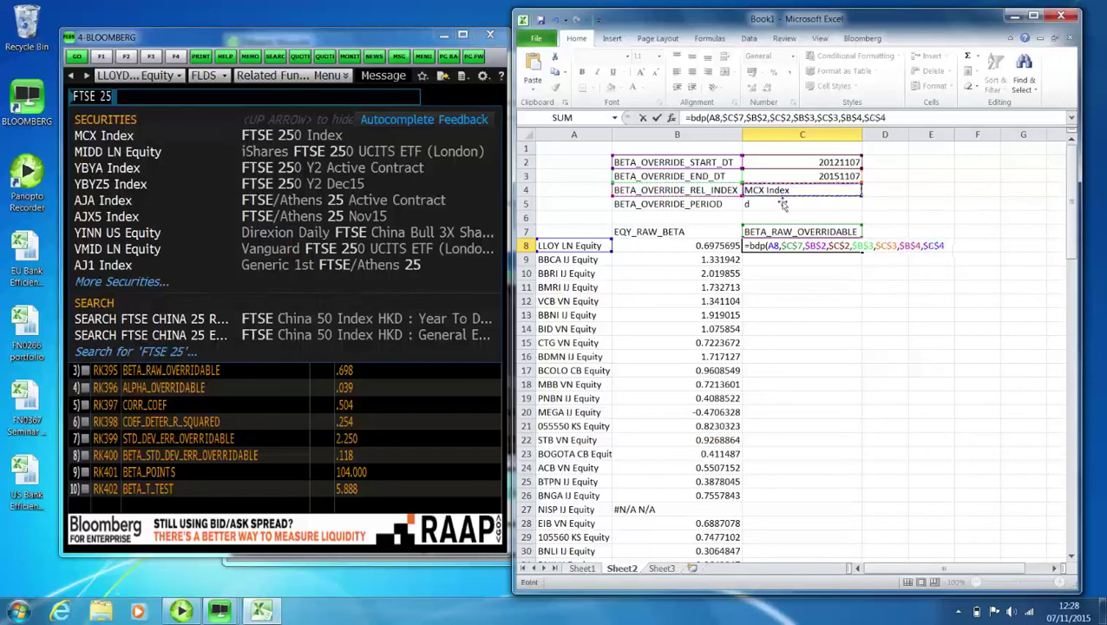
pyautogui.write(',')
pyautogui.click(682, 204)
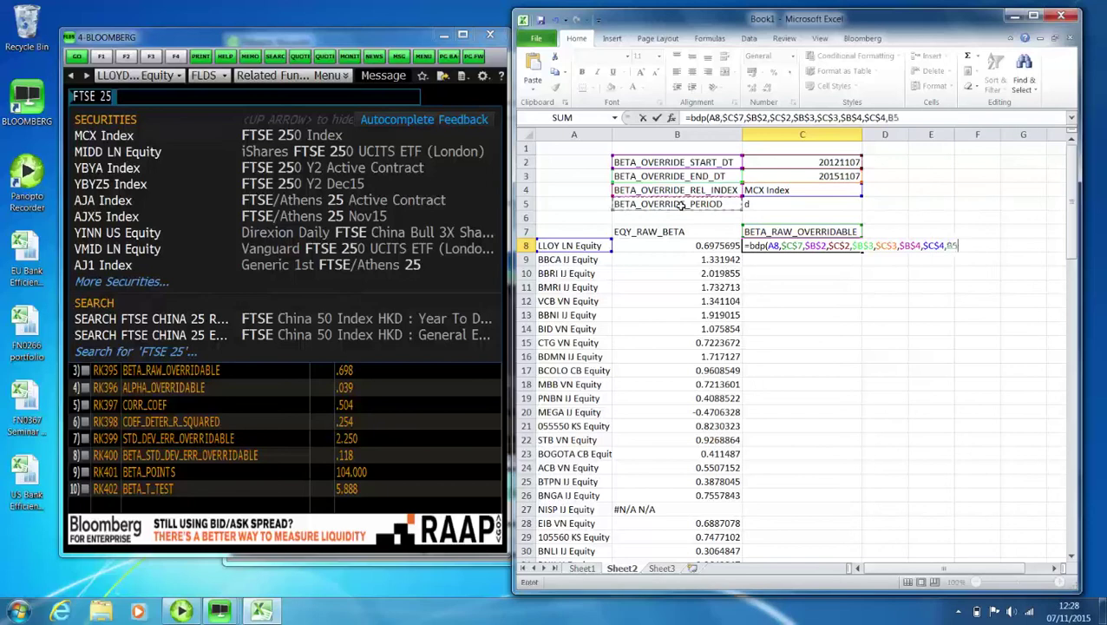
pyautogui.press('F4')
pyautogui.write(',')
pyautogui.click(755, 207)
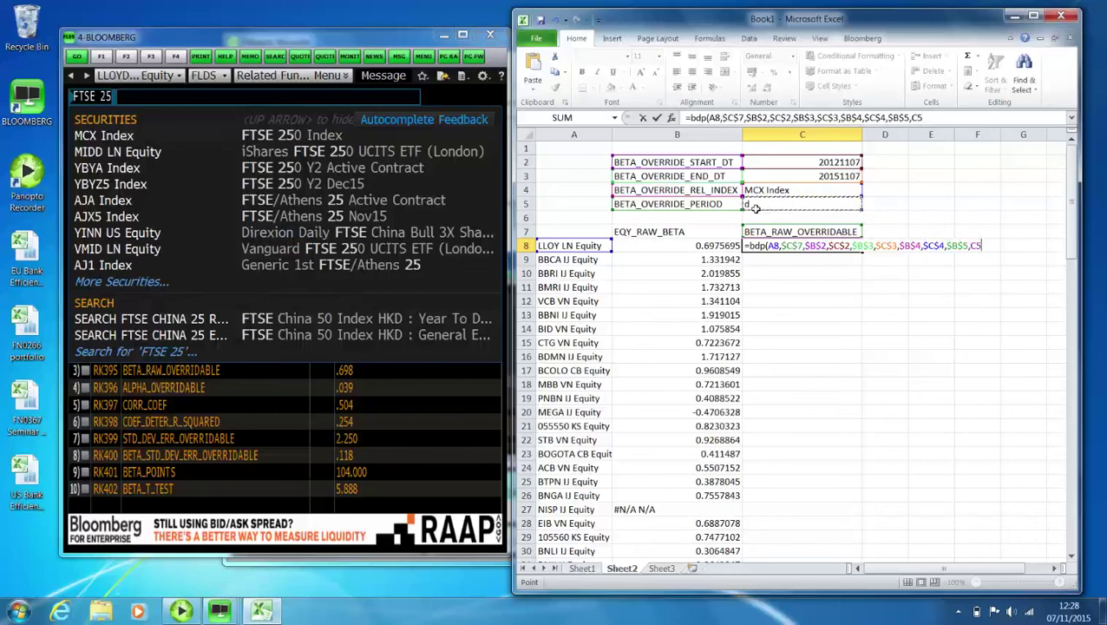
pyautogui.press('F4')
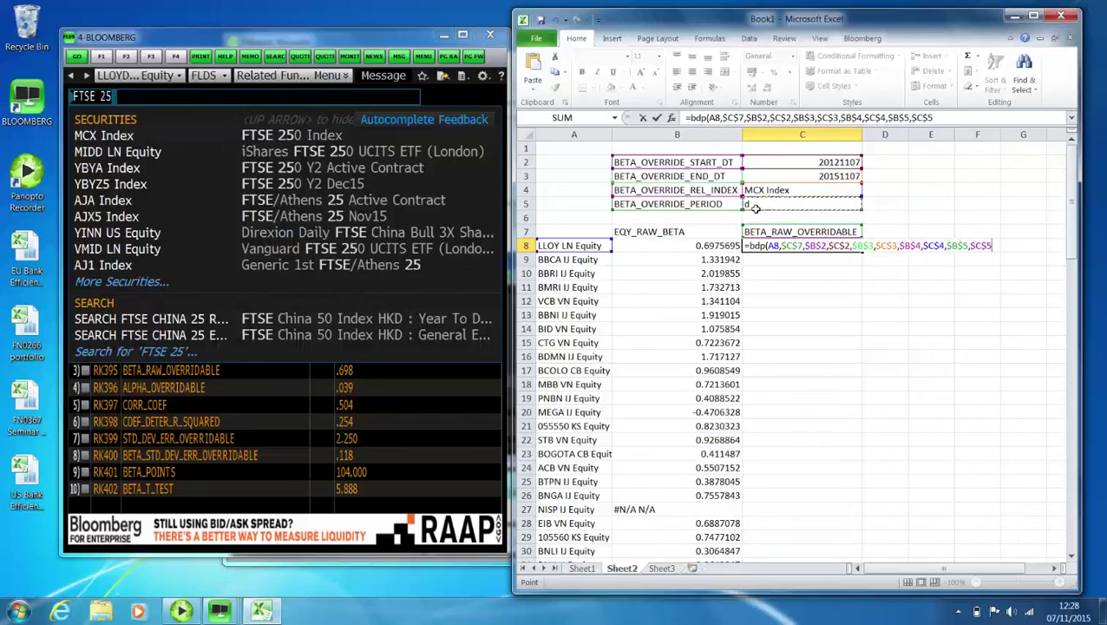
pyautogui.write(')')
pyautogui.press('Return')
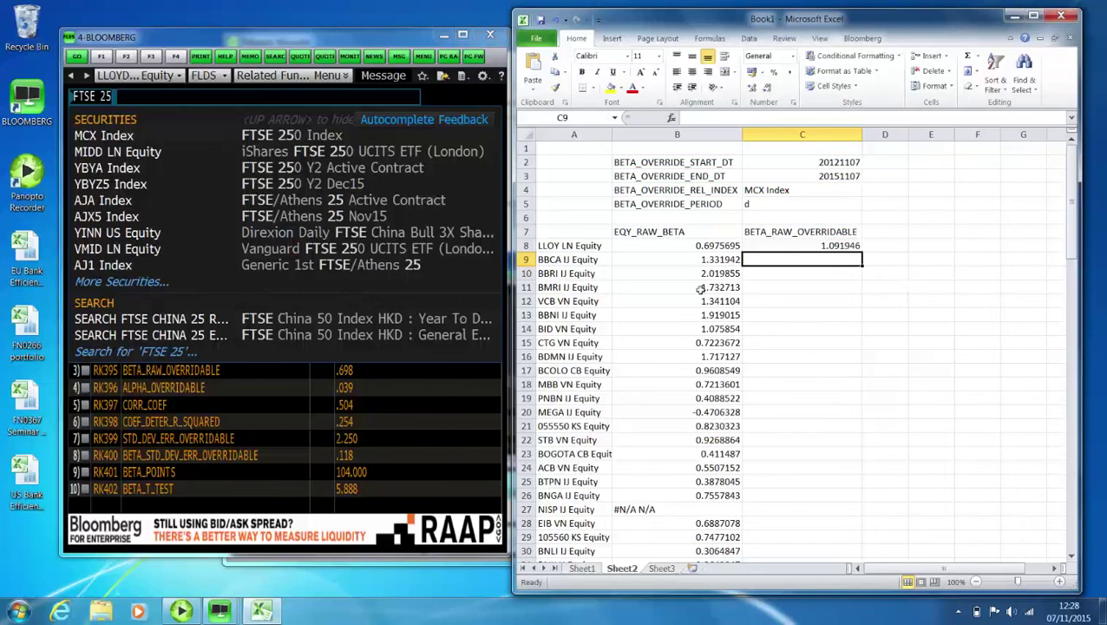
# Step: Fill the C8 BETA_RAW_OVERRIDABLE formula down column C to C30
pyautogui.click(725, 247)
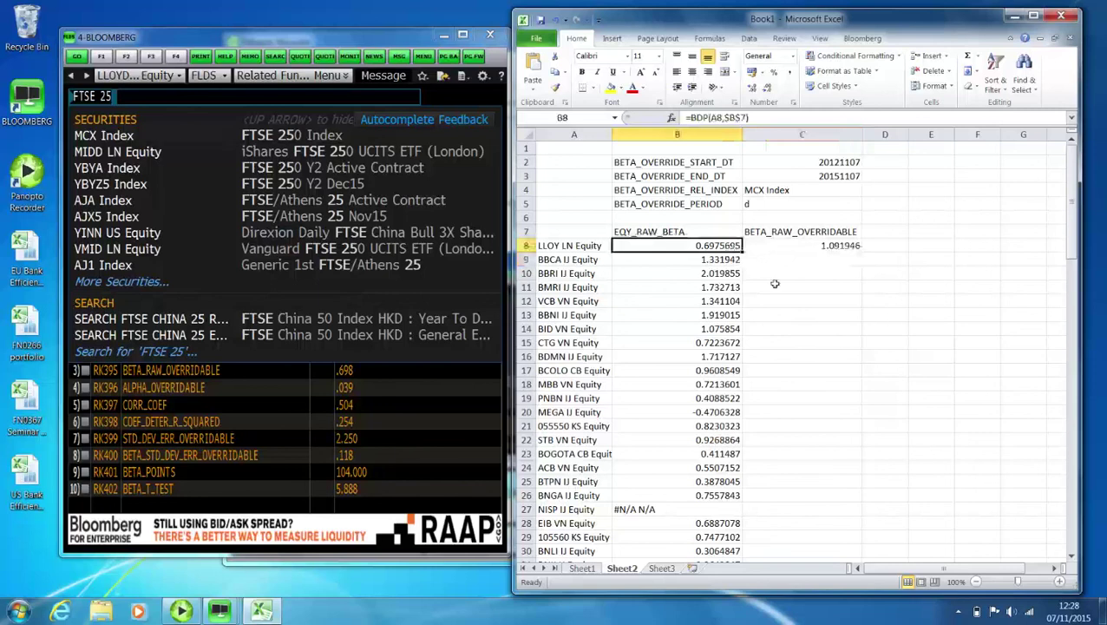
pyautogui.click(828, 249)
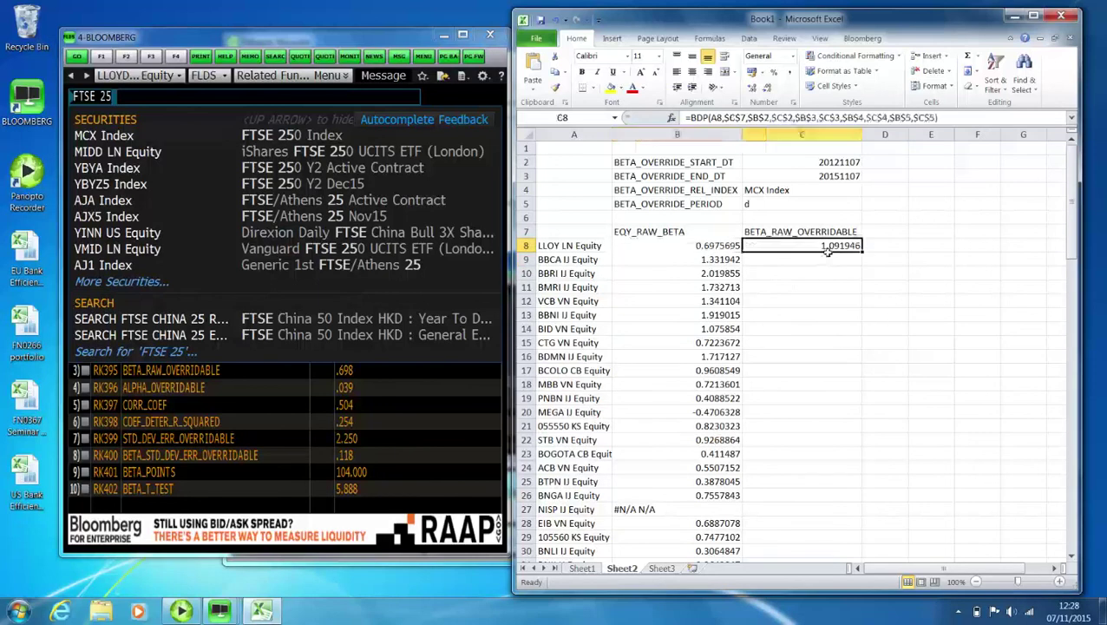
pyautogui.doubleClick(862, 252)
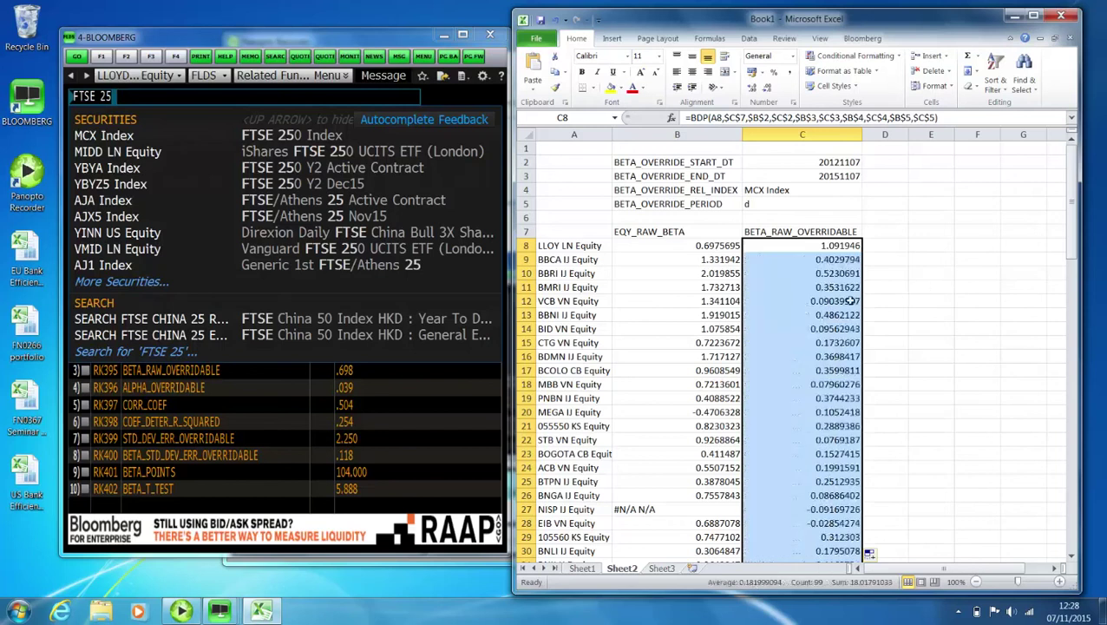
pyautogui.click(970, 305)
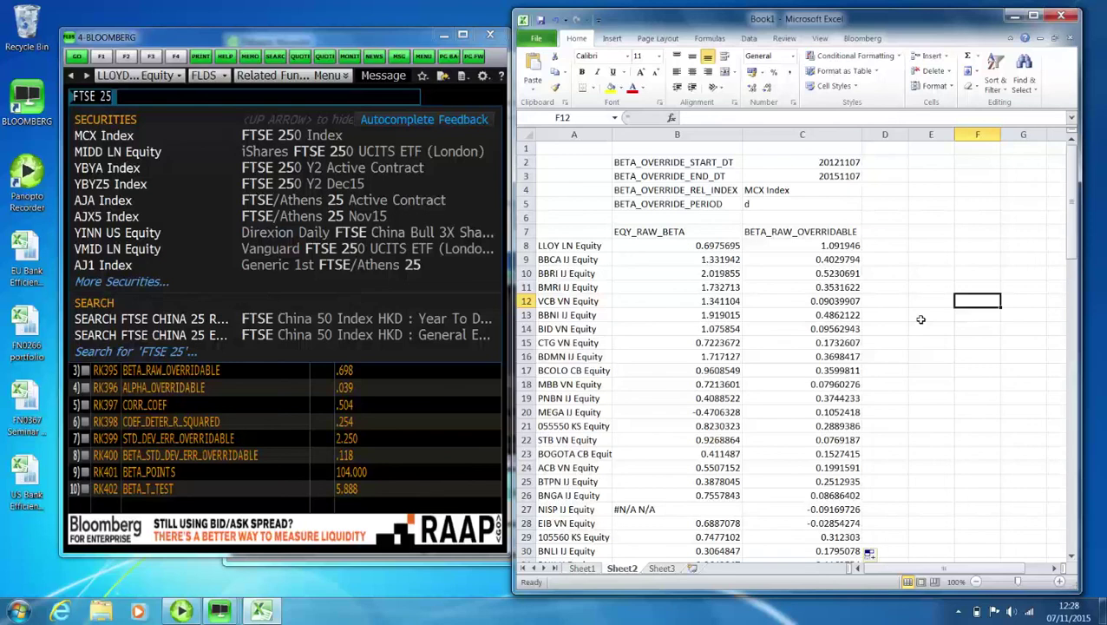
# Step: Set the relative index in C4 to 'SPX index' and the period in C5 to 'm'
pyautogui.click(792, 194)
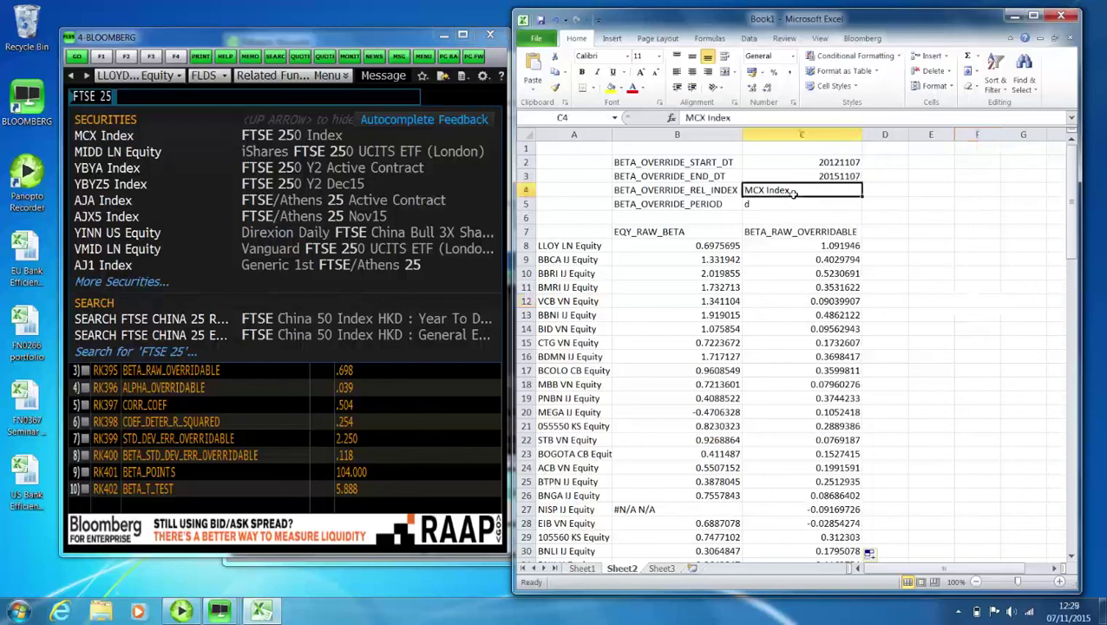
pyautogui.write('SP')
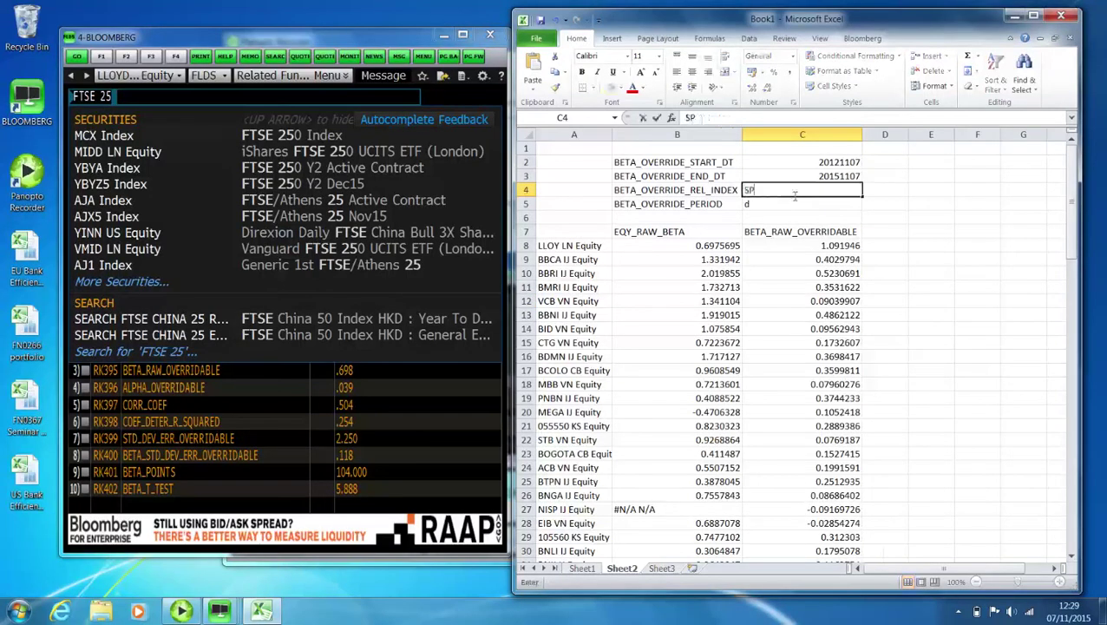
pyautogui.write('X ')
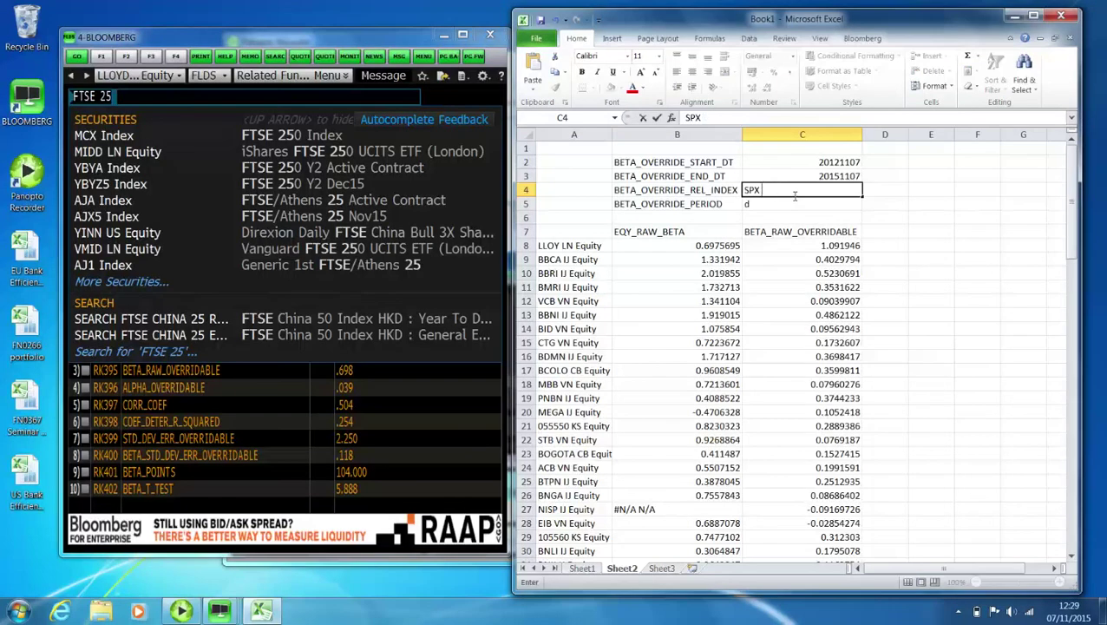
pyautogui.write('index')
pyautogui.press('Return')
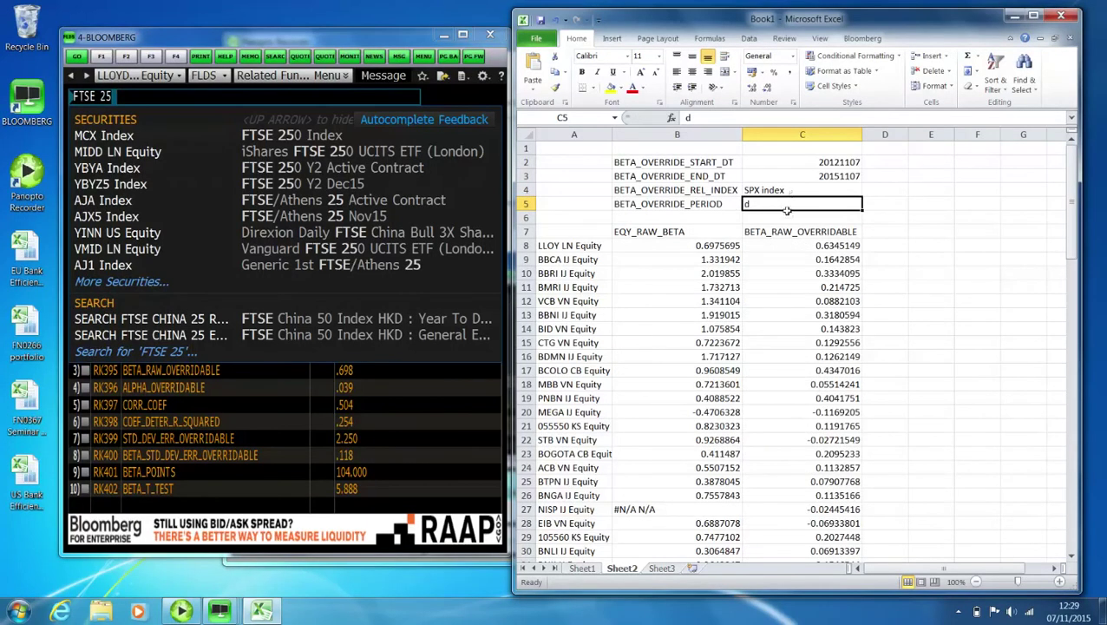
pyautogui.write('m')
pyautogui.press('Return')
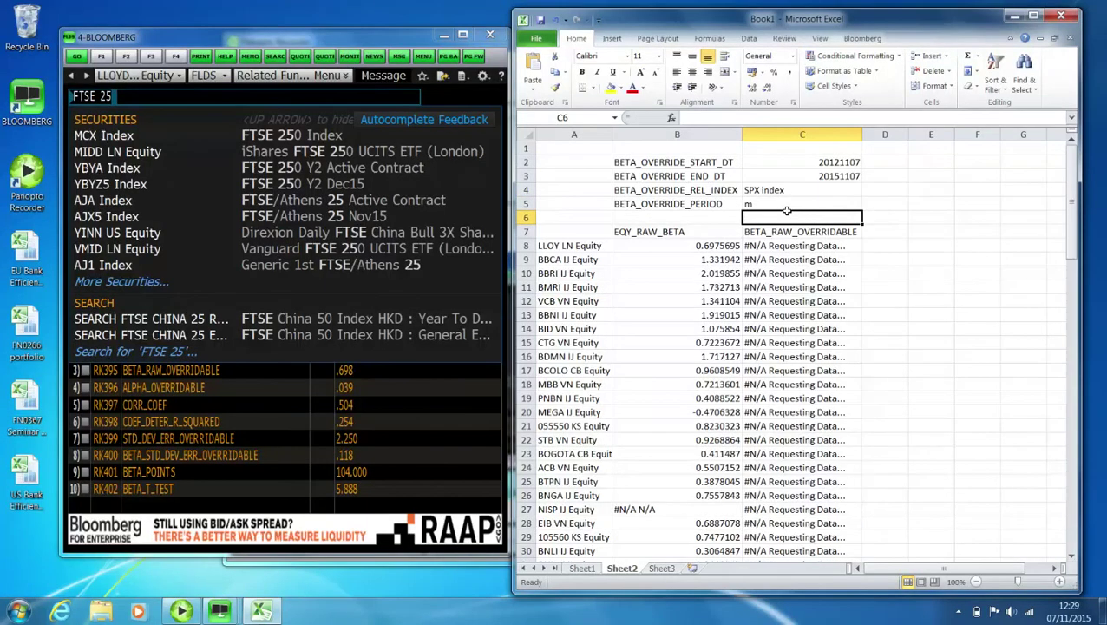
pyautogui.click(787, 209)
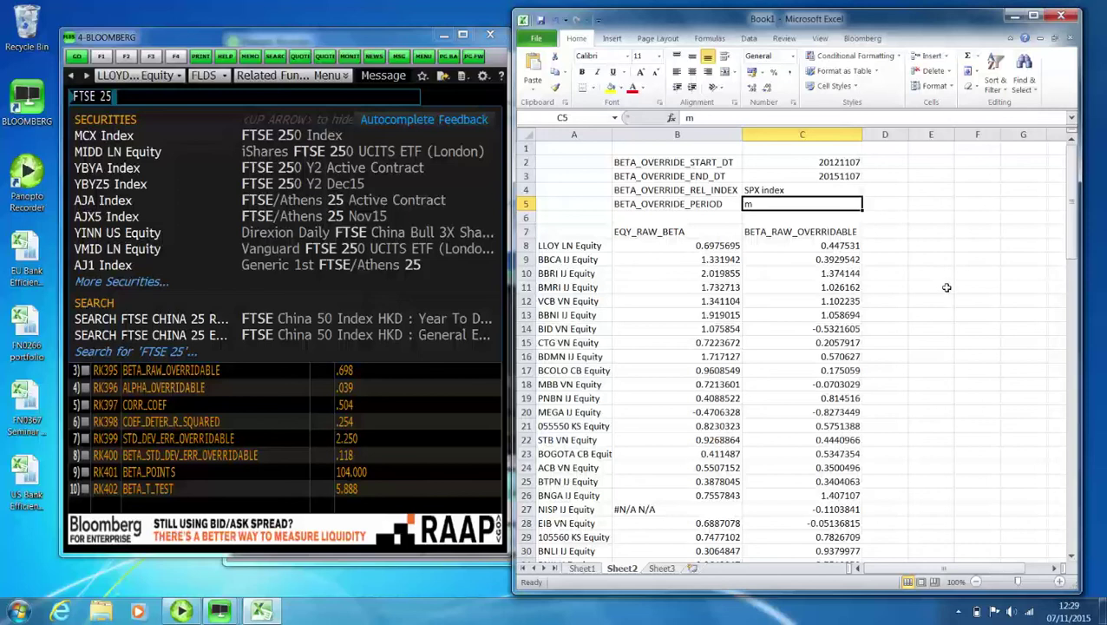
pyautogui.click(199, 613)
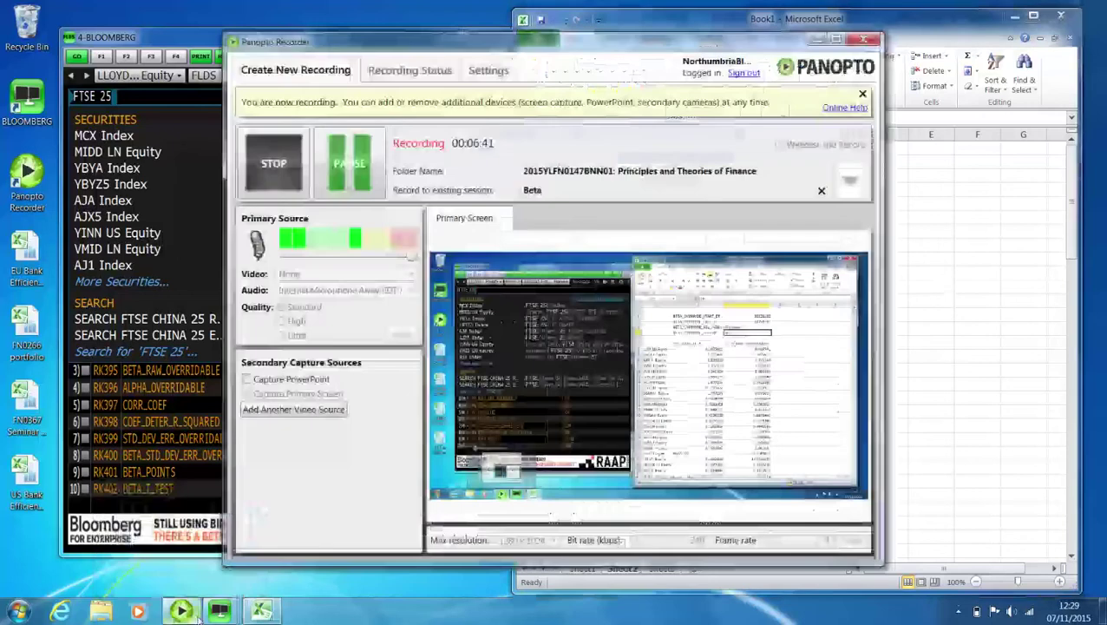